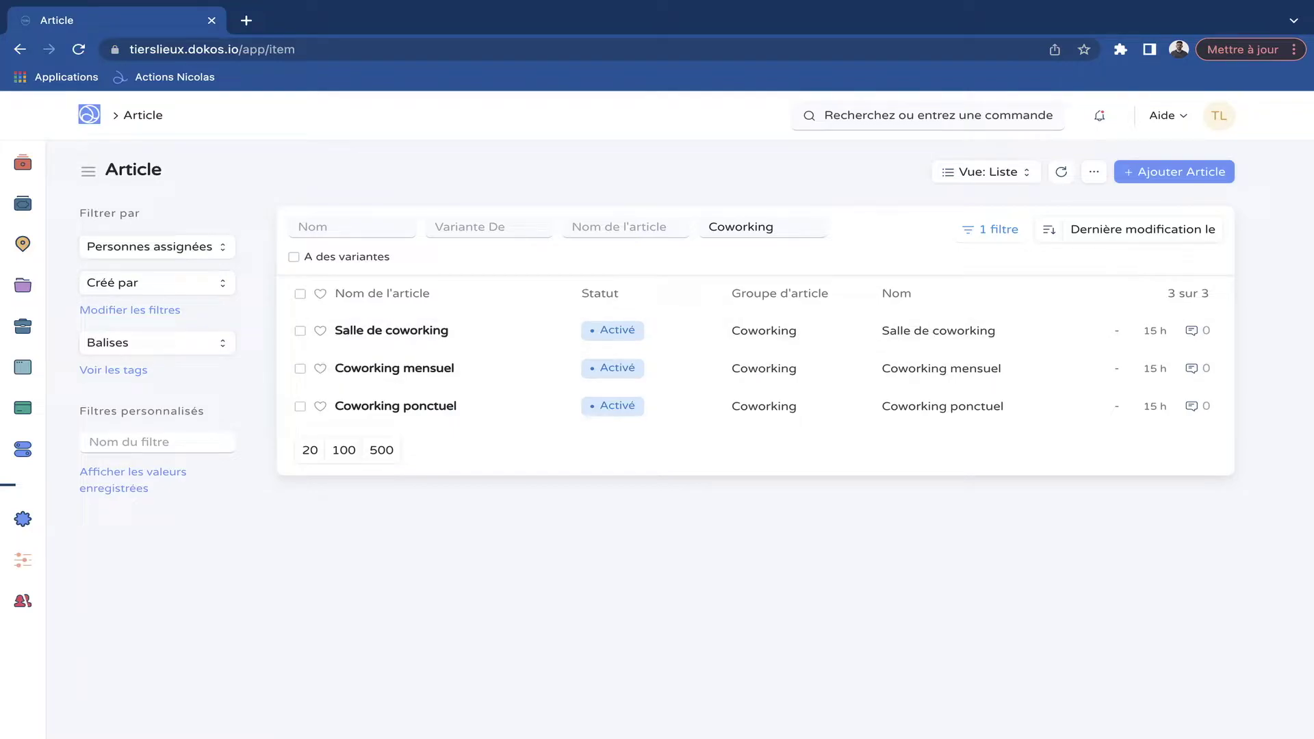
Open the Coworking mensuel record in Conversion de crédits de réservation to check its convertible articles.
{"action": "scroll", "coordinate": [908, 534], "scroll_direction": "down", "scroll_amount": 1}
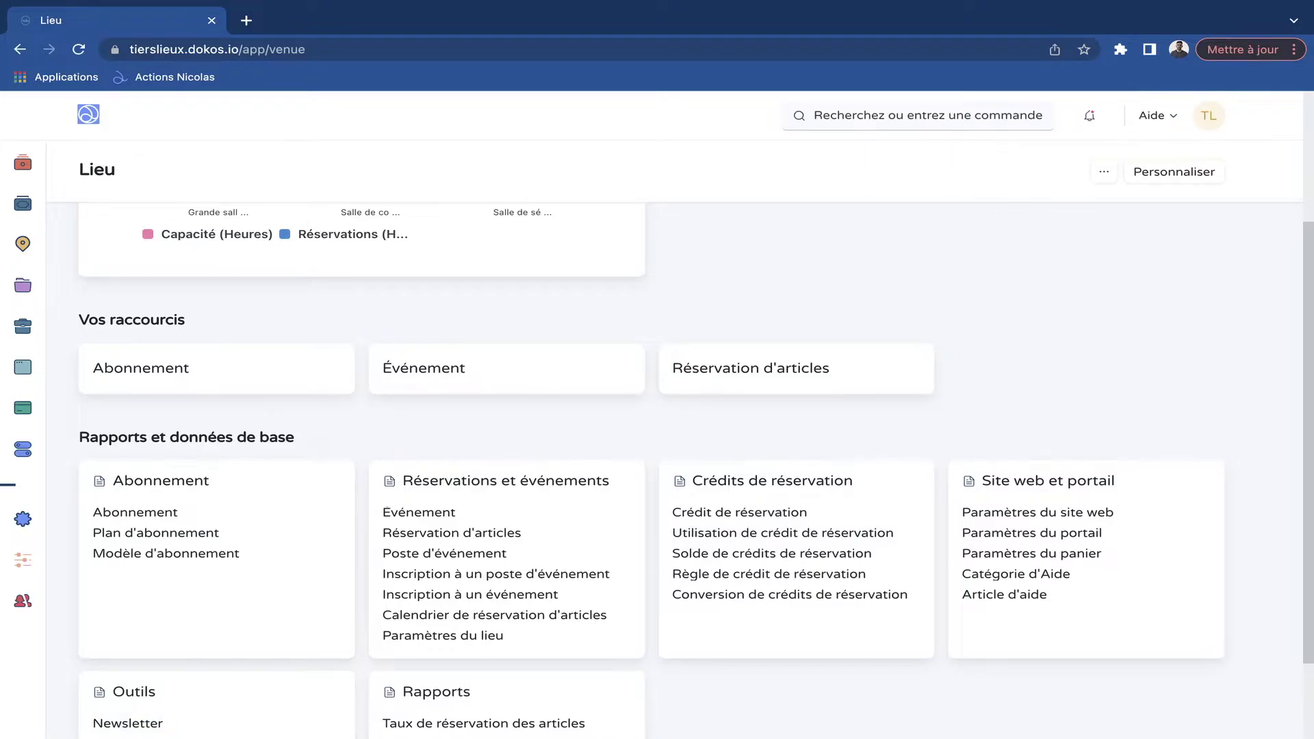
{"action": "scroll", "coordinate": [788, 549], "scroll_direction": "down", "scroll_amount": 1}
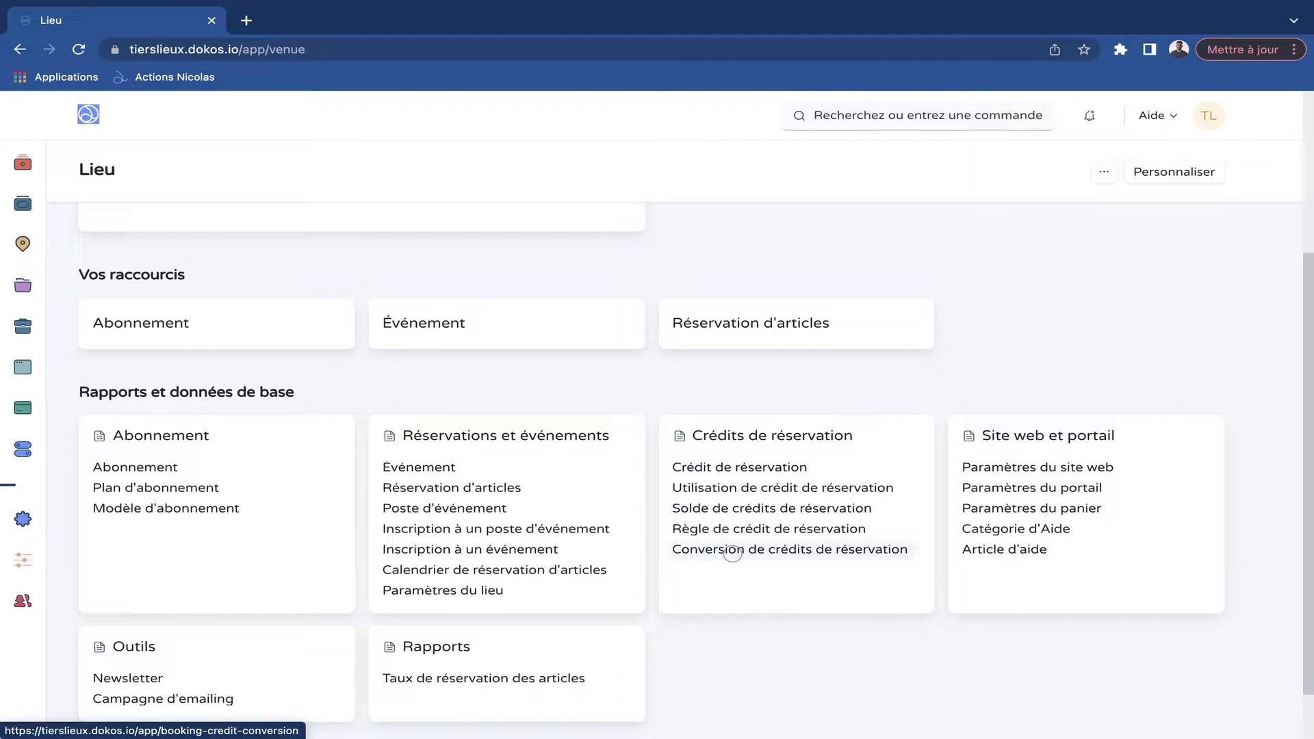
{"action": "left_click", "coordinate": [727, 549]}
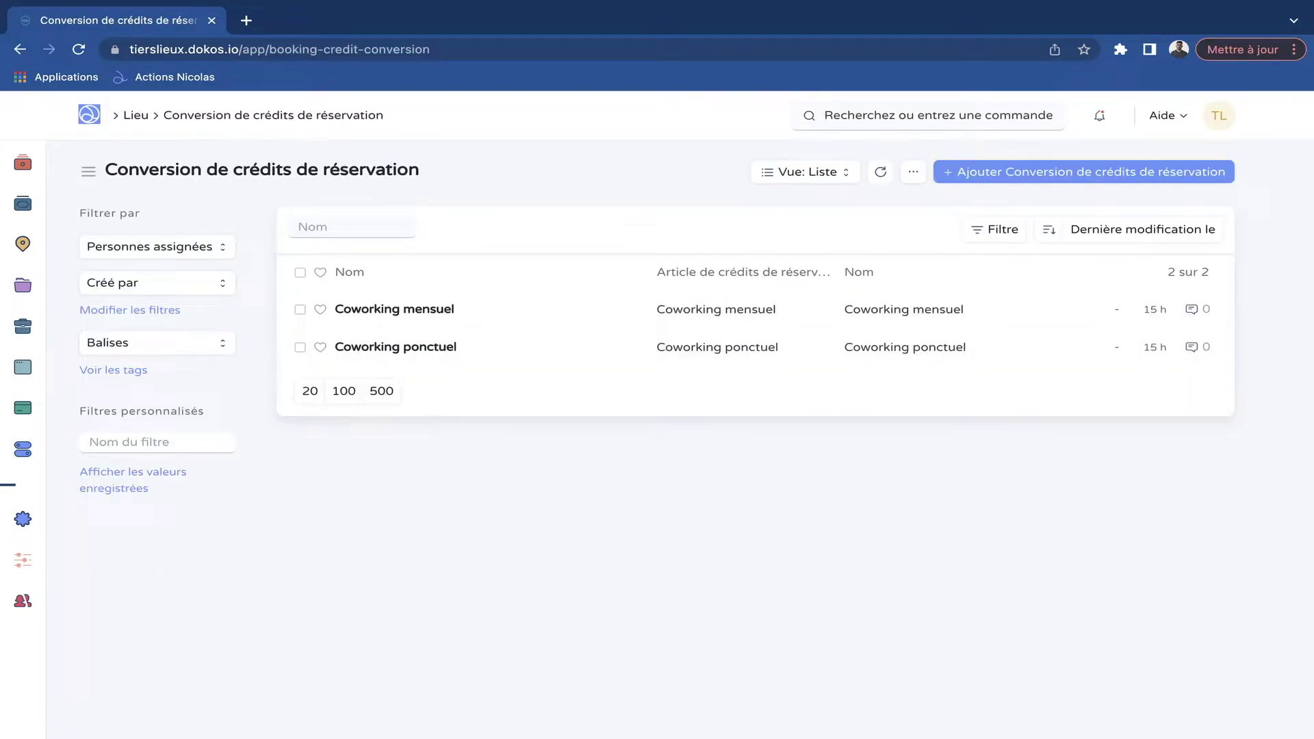
{"action": "left_click", "coordinate": [395, 309]}
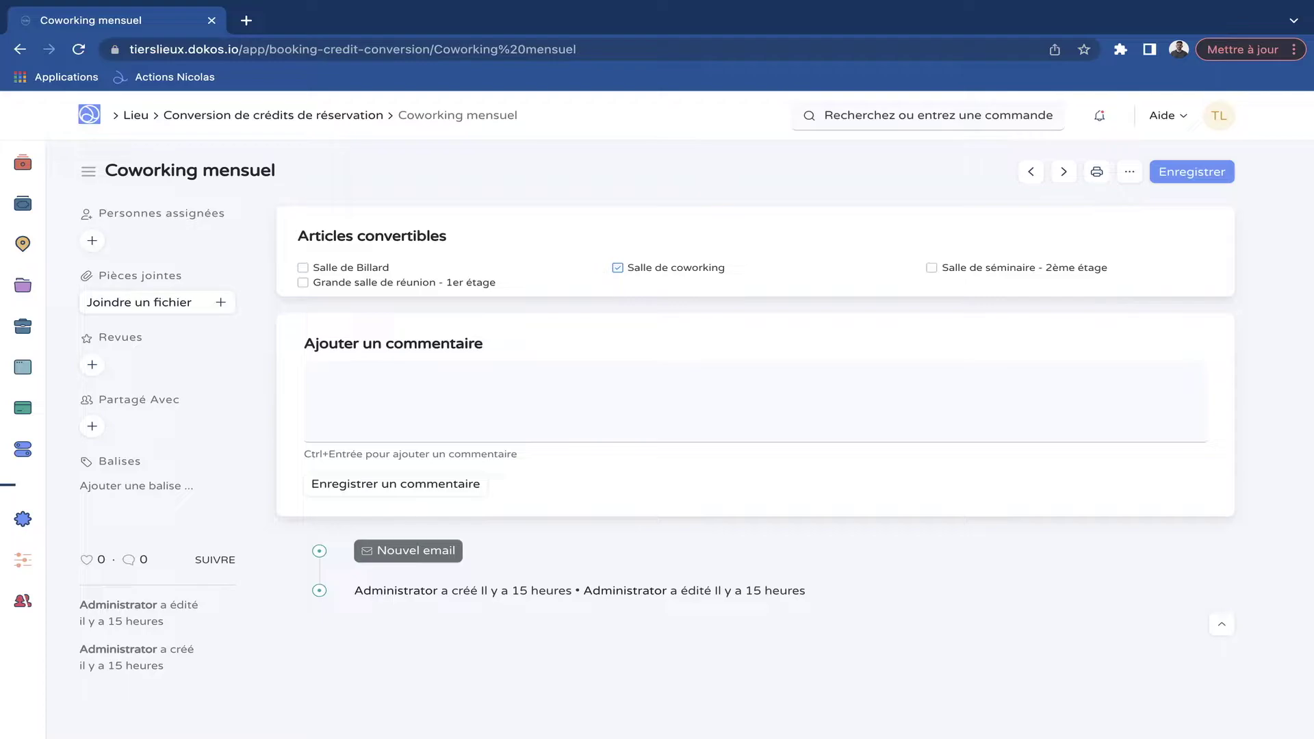
Check the convertible articles of the Coworking ponctuel conversion record and return to the list of conversions.
{"action": "scroll", "coordinate": [410, 315], "scroll_direction": "left", "scroll_amount": 5}
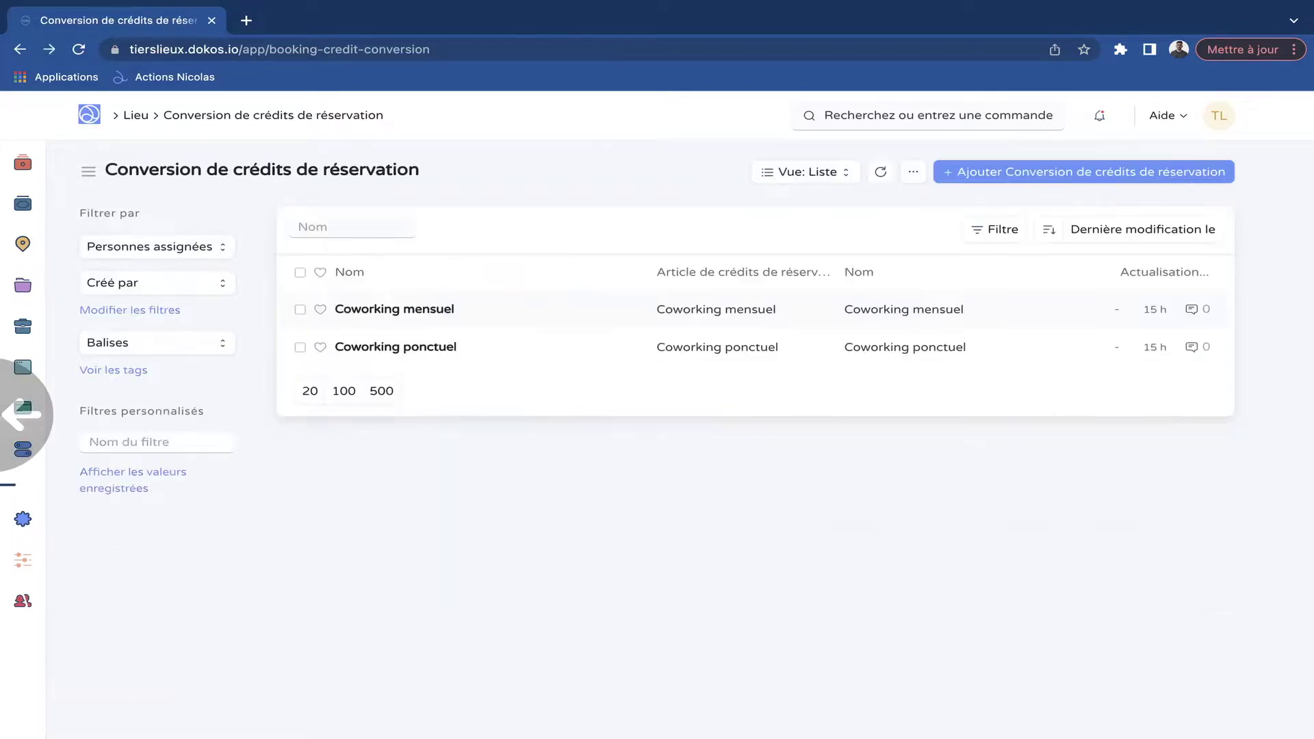
{"action": "left_click", "coordinate": [431, 348]}
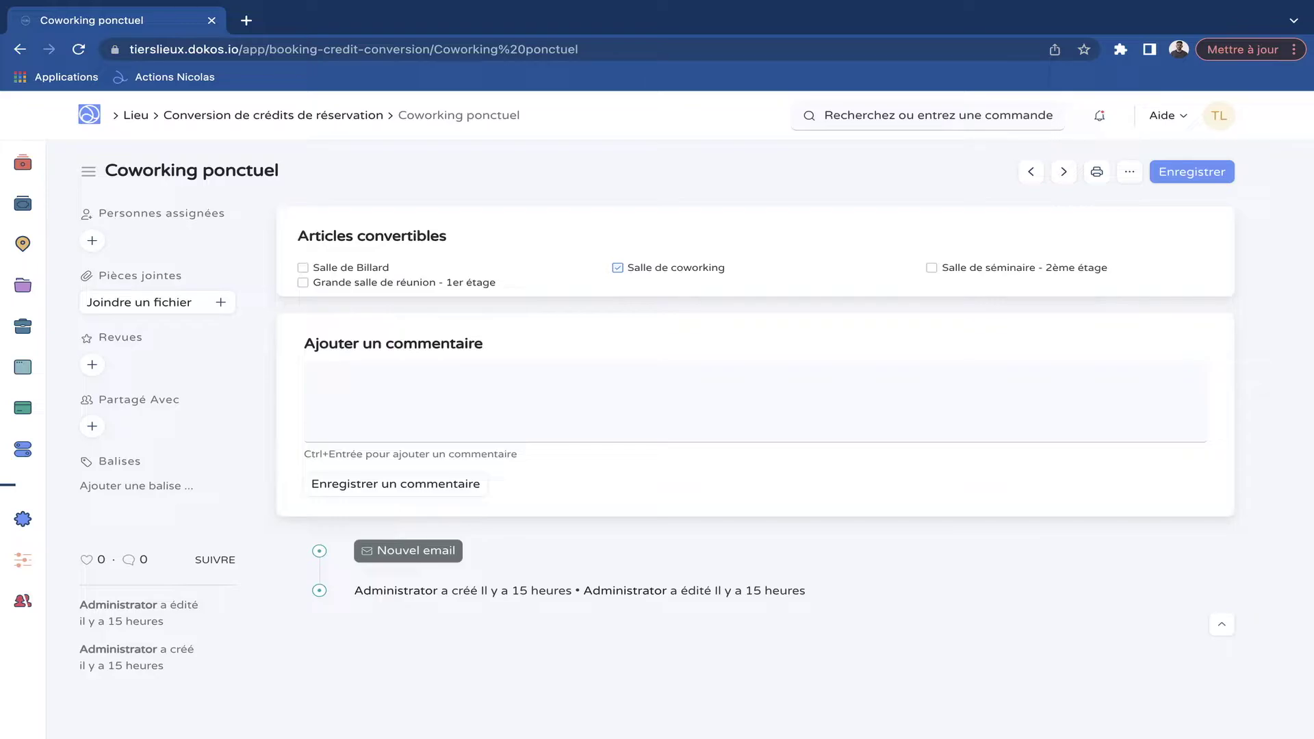
{"action": "scroll", "coordinate": [657, 411], "scroll_direction": "left", "scroll_amount": 5}
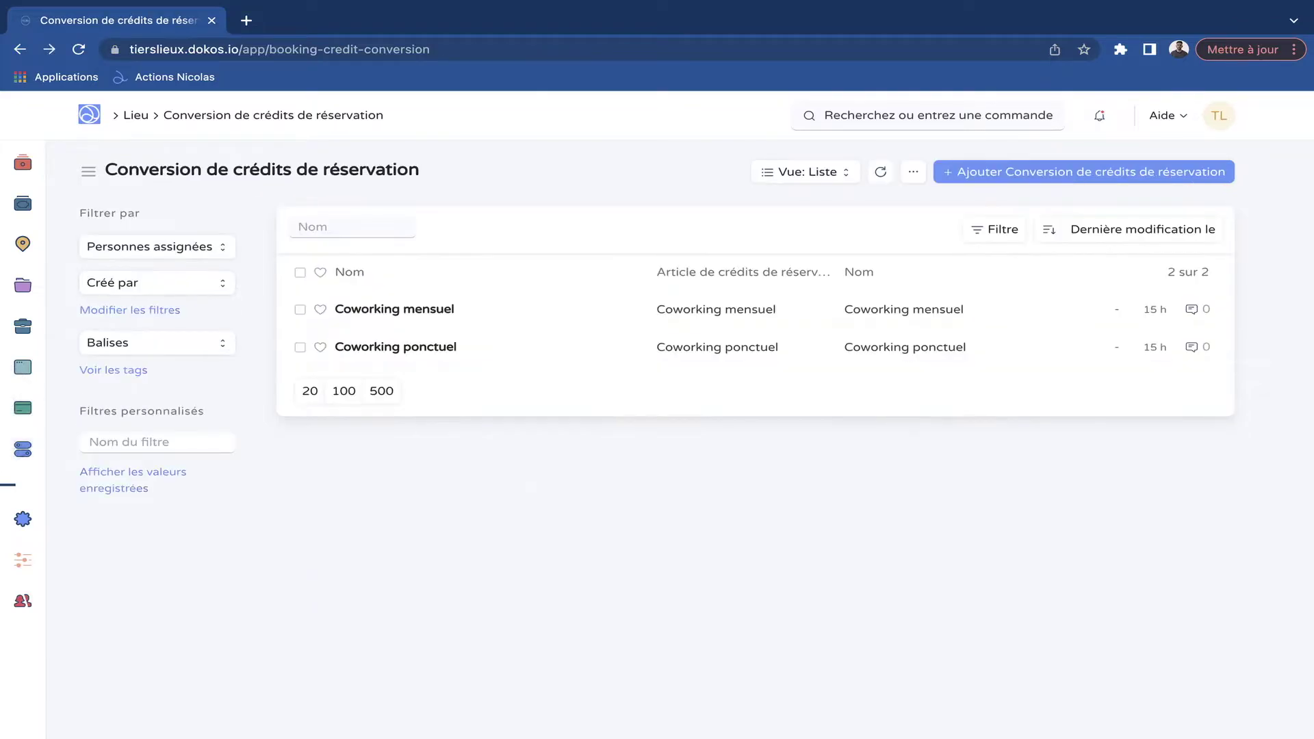
Create and save a new Conversion de crédits de réservation for the article Coworking mensuel.
{"action": "left_click", "coordinate": [1084, 172]}
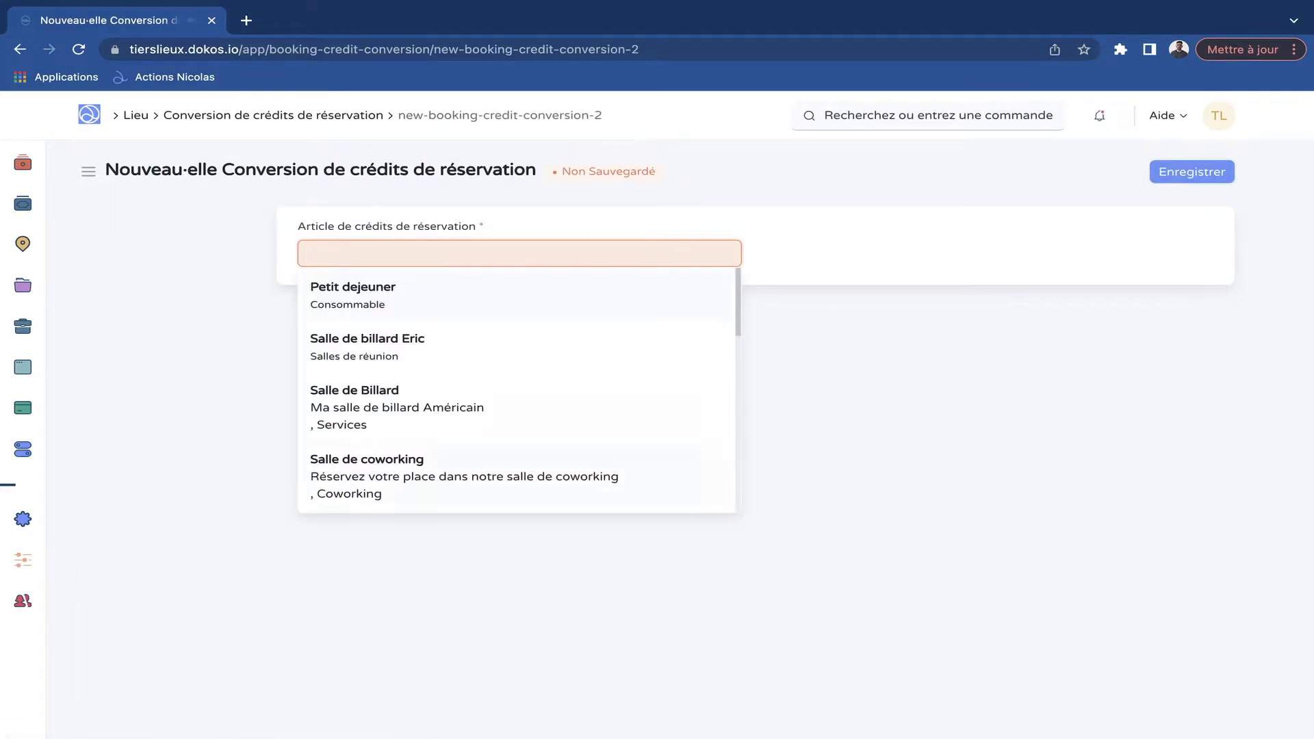
{"action": "scroll", "coordinate": [520, 384], "scroll_direction": "down", "scroll_amount": 3}
{"action": "scroll", "coordinate": [520, 384], "scroll_direction": "down", "scroll_amount": 1}
{"action": "left_click", "coordinate": [369, 366]}
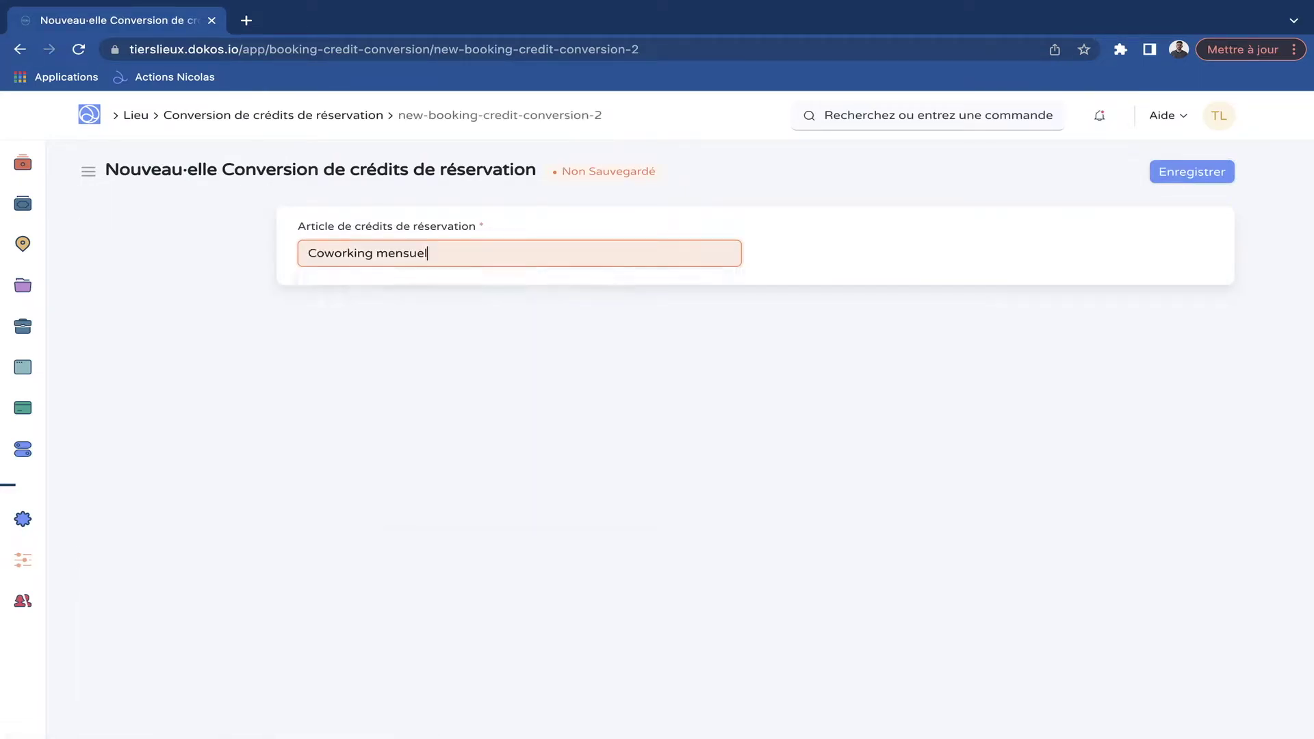
{"action": "key", "text": "ctrl+s"}
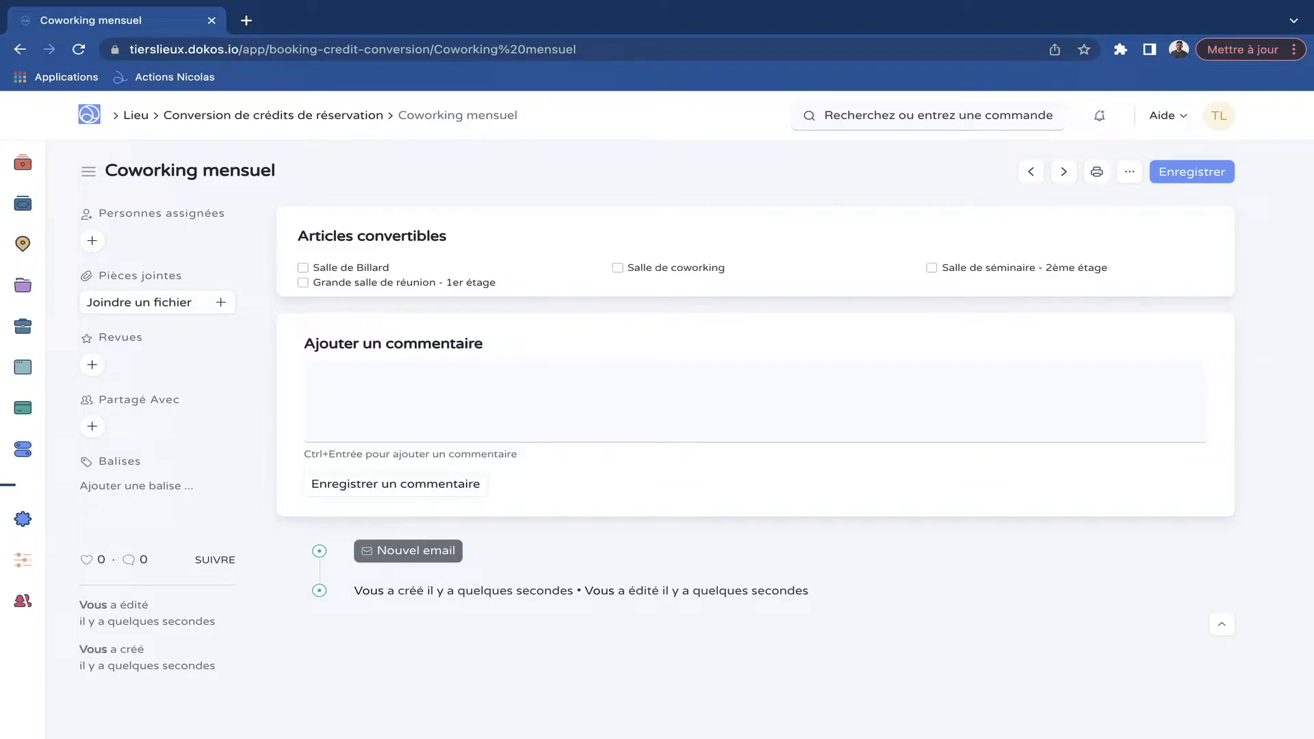
Enable Salle de coworking as a convertible article for Coworking mensuel and save the record.
{"action": "left_click", "coordinate": [617, 267]}
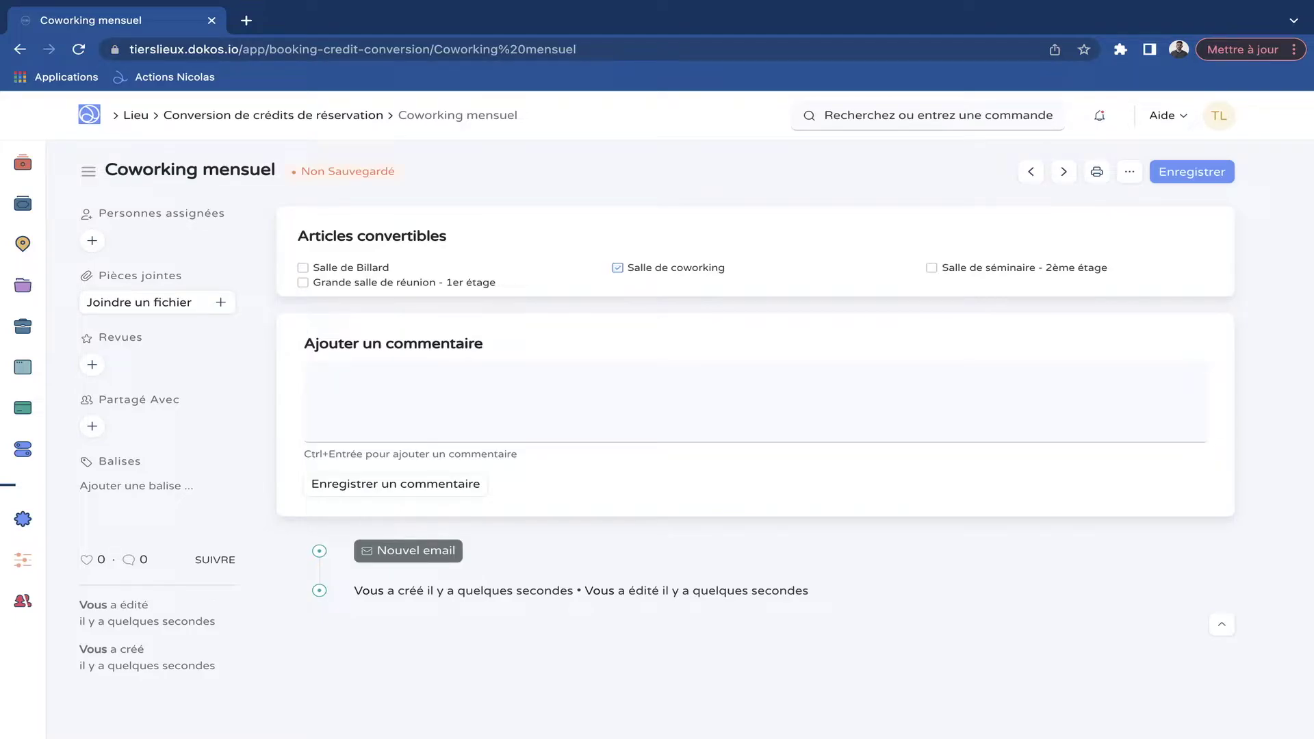
{"action": "key", "text": "ctrl+s"}
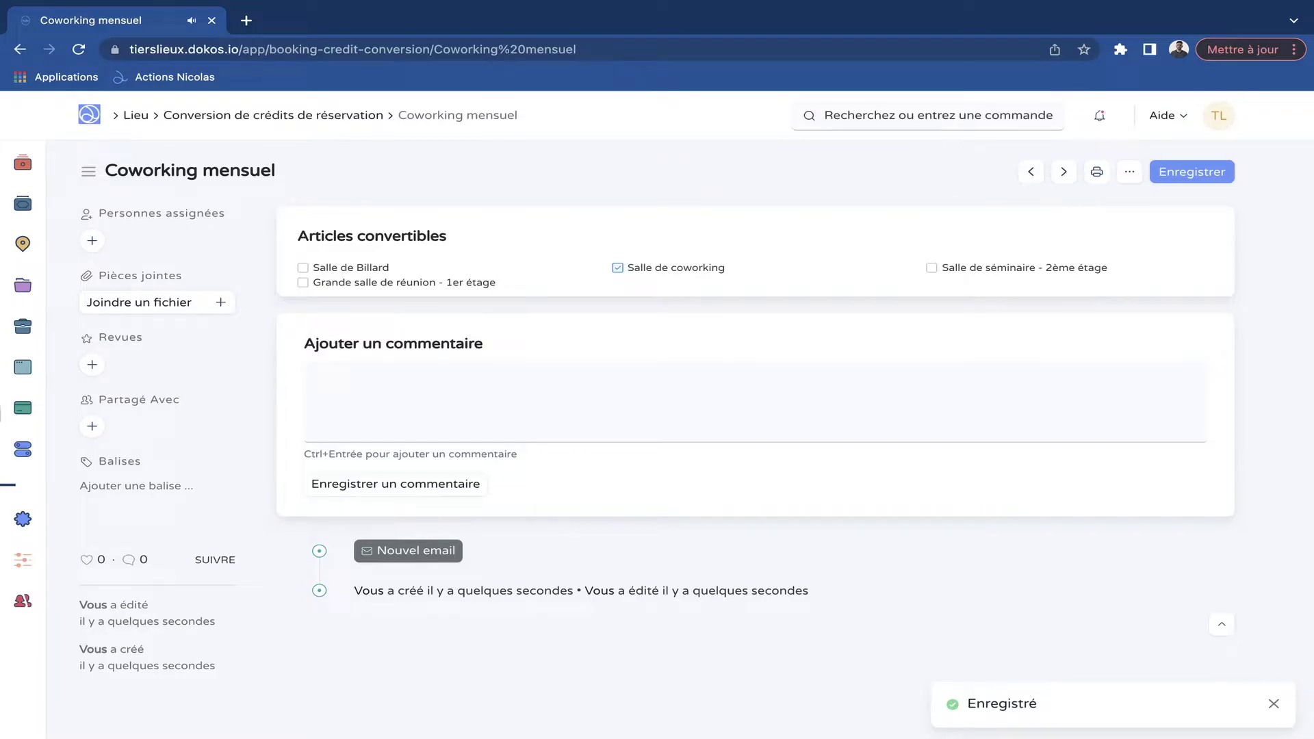
{"action": "key", "text": "alt+Left"}
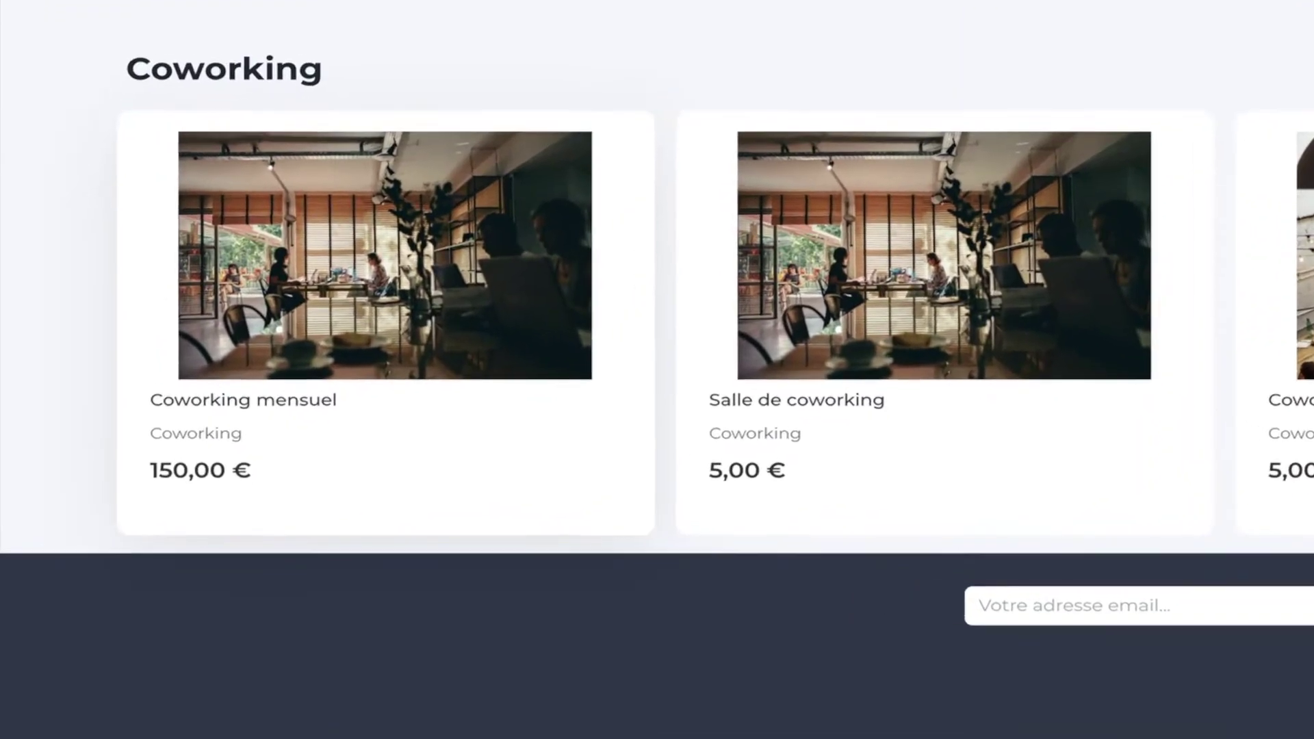
View the Coworking mensuel and Coworking ponctuel product pages on the Coworking portal and return to the catalogue.
{"action": "left_click", "coordinate": [383, 273]}
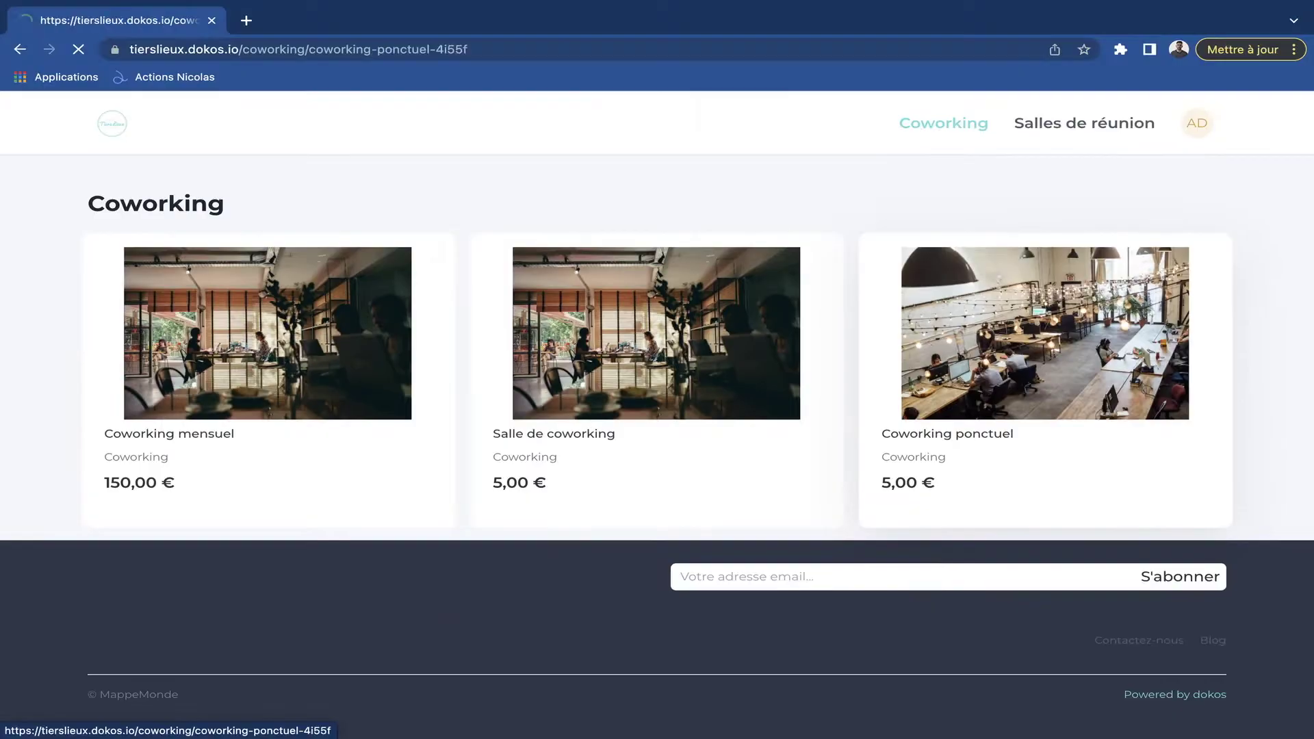
{"action": "left_click", "coordinate": [965, 297]}
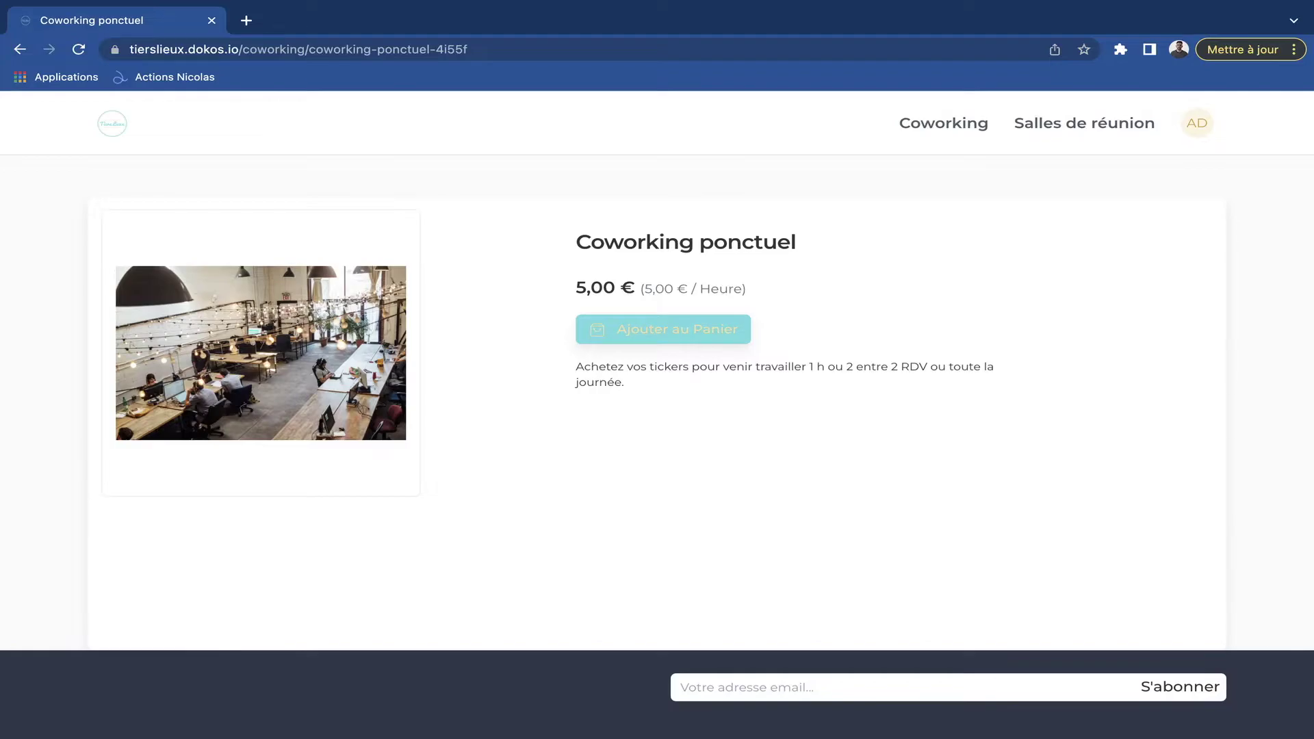
{"action": "key", "text": "super+Left"}
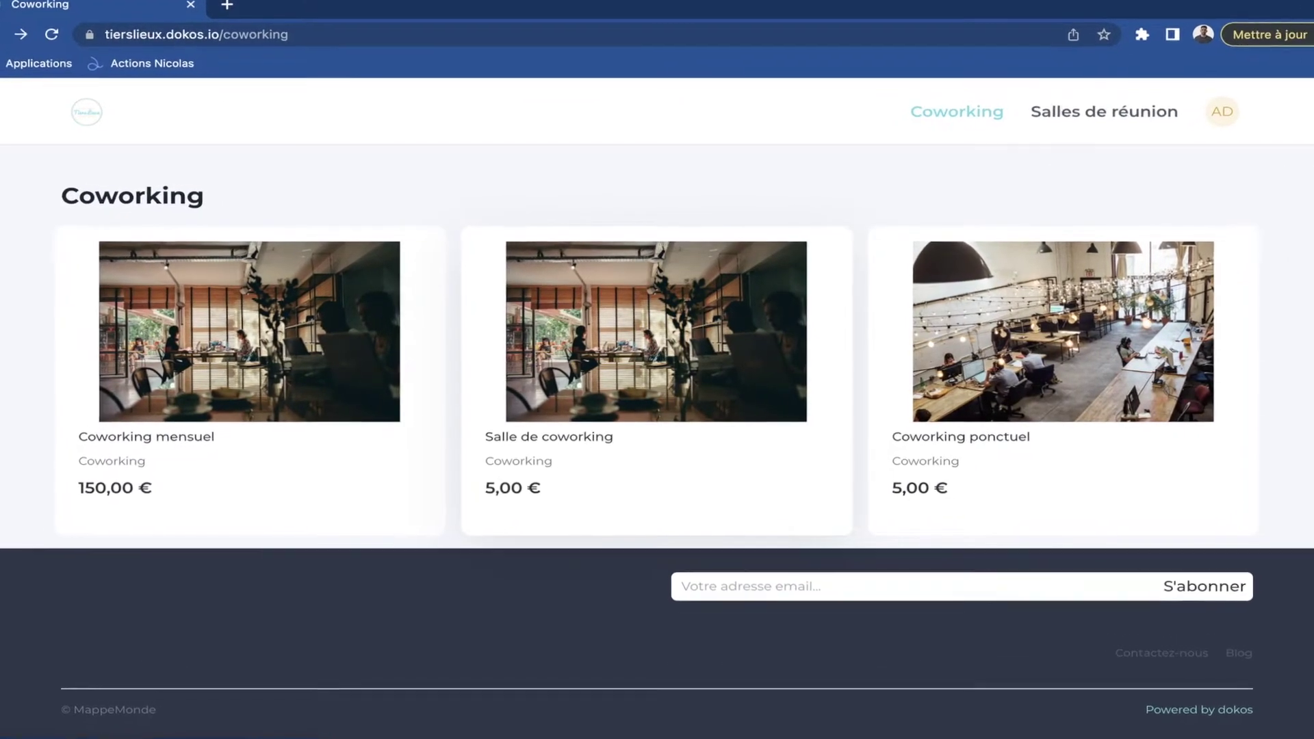
Examine the Salle de coworking booking slots with the Demi-journée and Jour durations and return to the catalogue.
{"action": "left_click", "coordinate": [656, 332]}
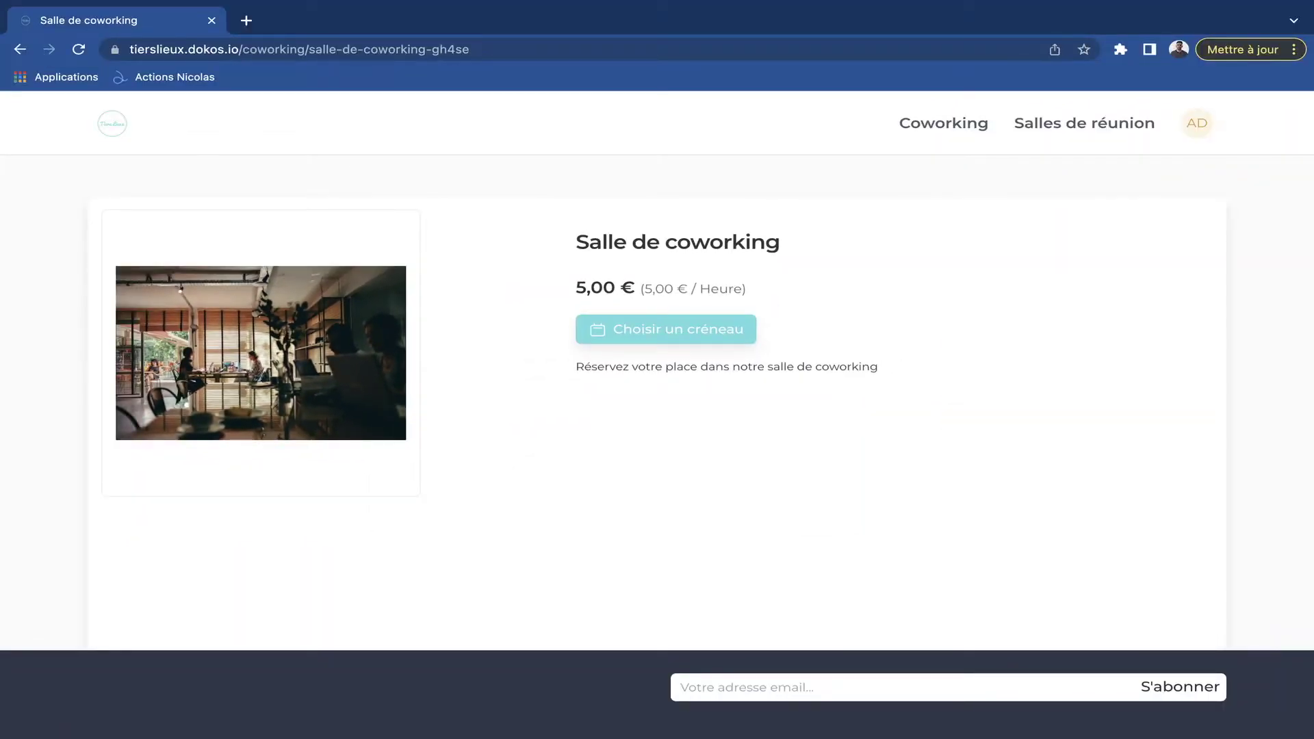
{"action": "left_click", "coordinate": [698, 329]}
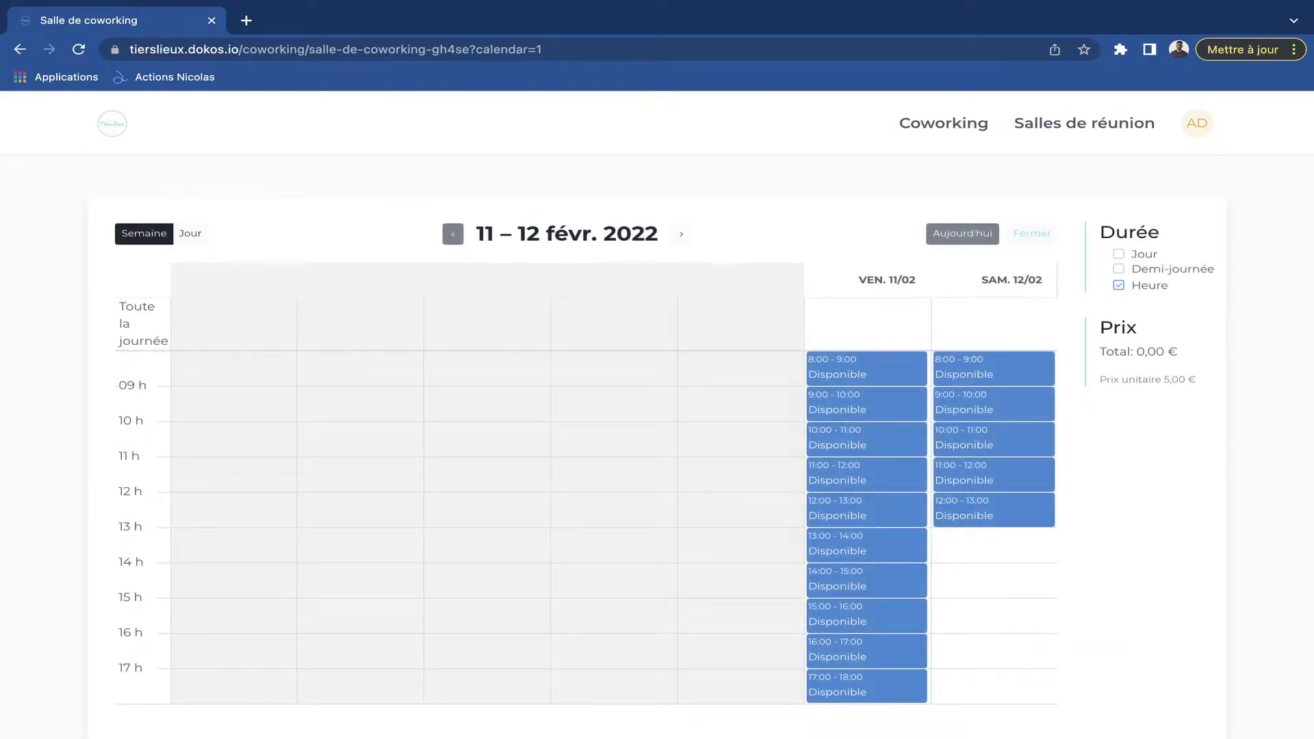
{"action": "left_click", "coordinate": [1118, 270]}
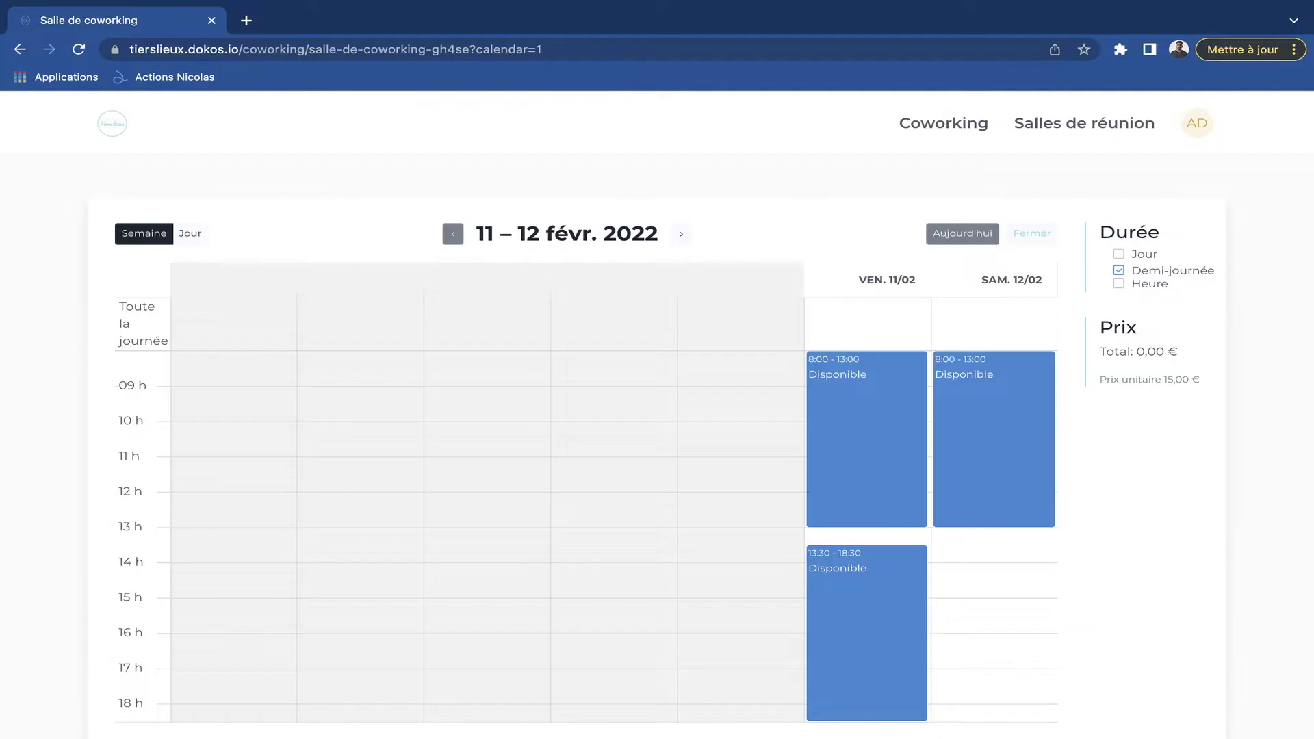
{"action": "left_click", "coordinate": [1118, 254]}
{"action": "key", "text": "alt+Left"}
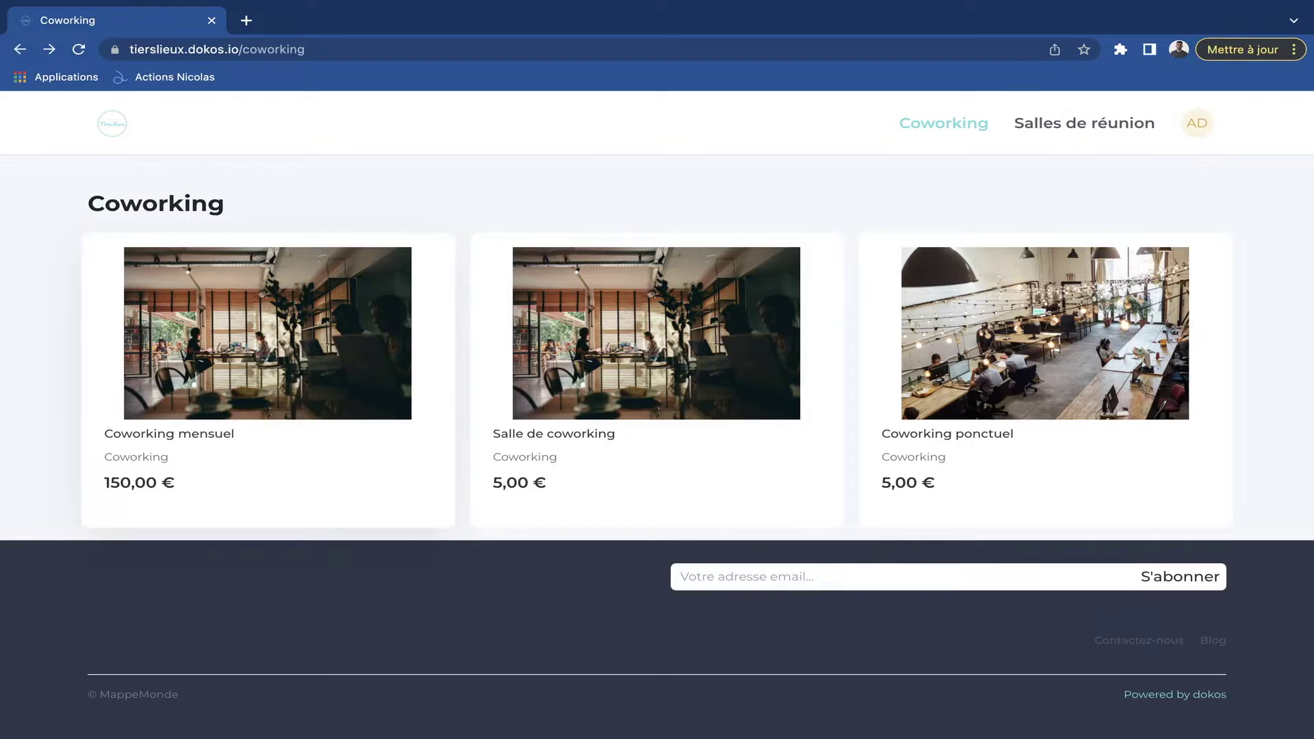
Order the Coworking mensuel package through the cart and pay 150,00 € by entering the card details.
{"action": "left_click", "coordinate": [268, 336]}
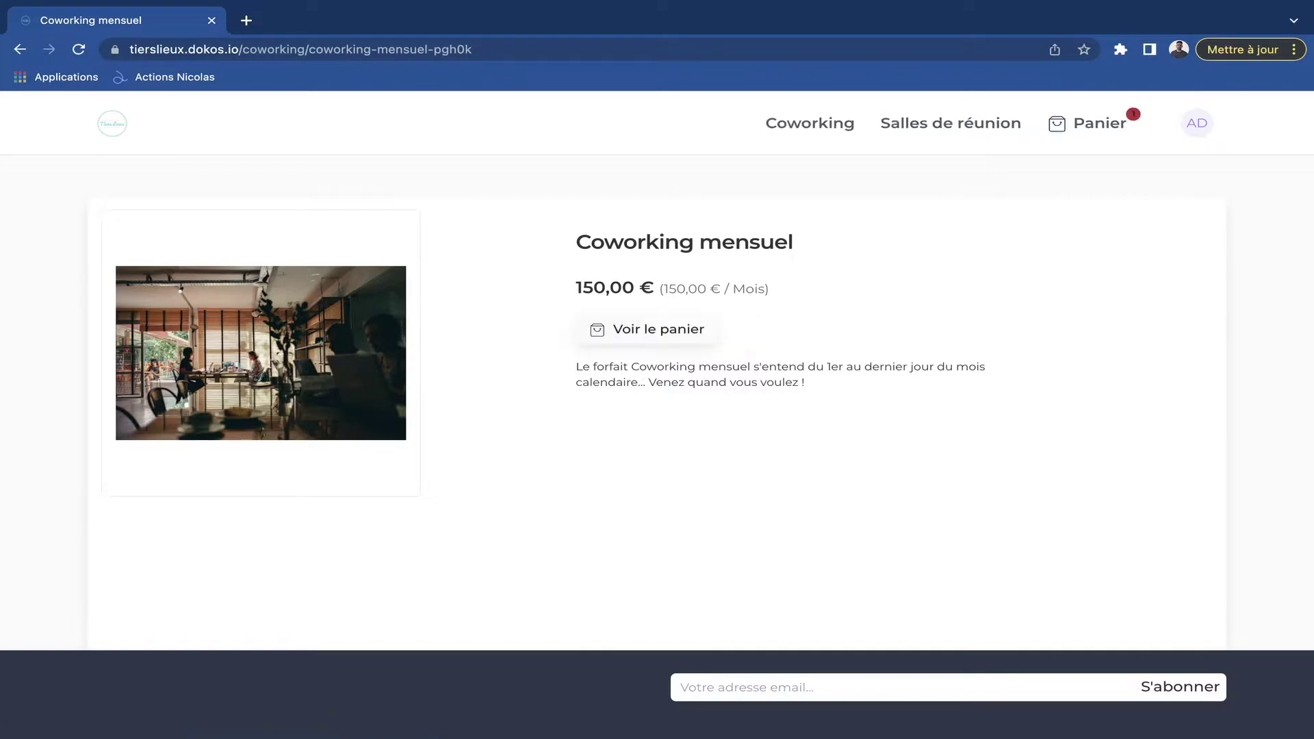
{"action": "left_click", "coordinate": [647, 329]}
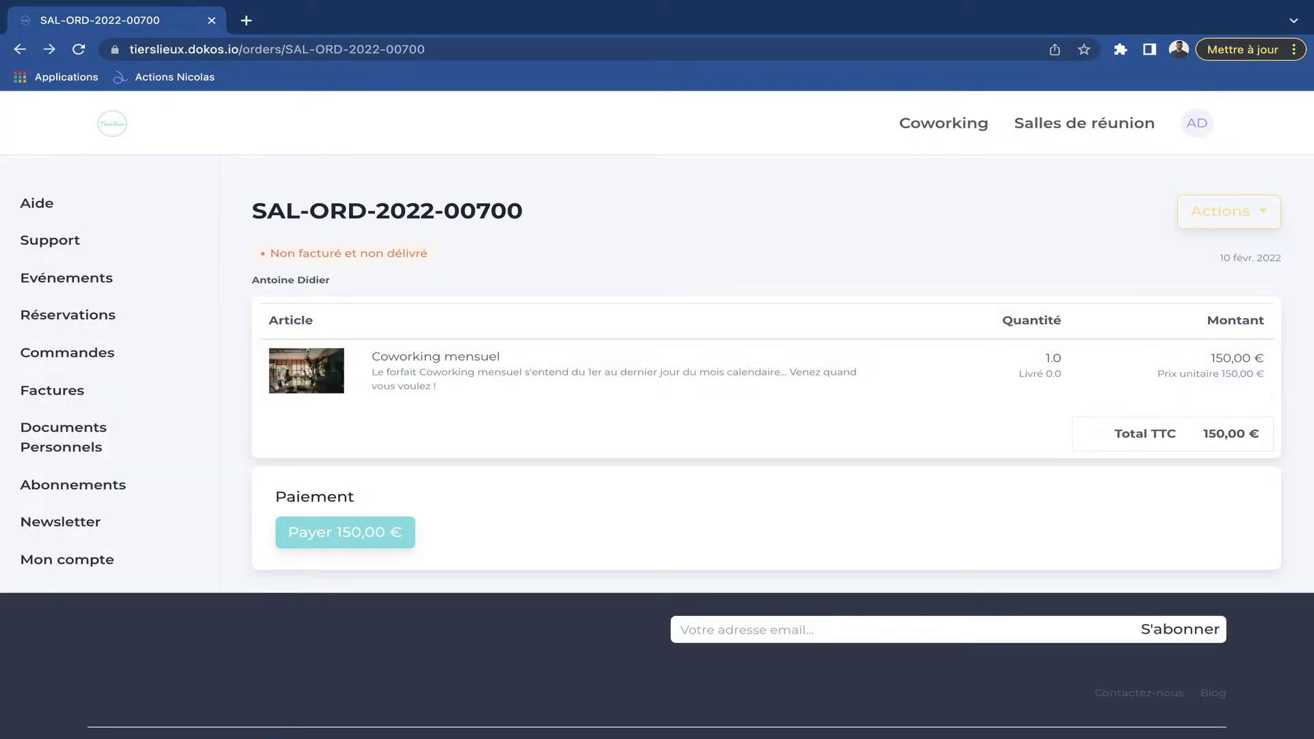
{"action": "left_click", "coordinate": [345, 533]}
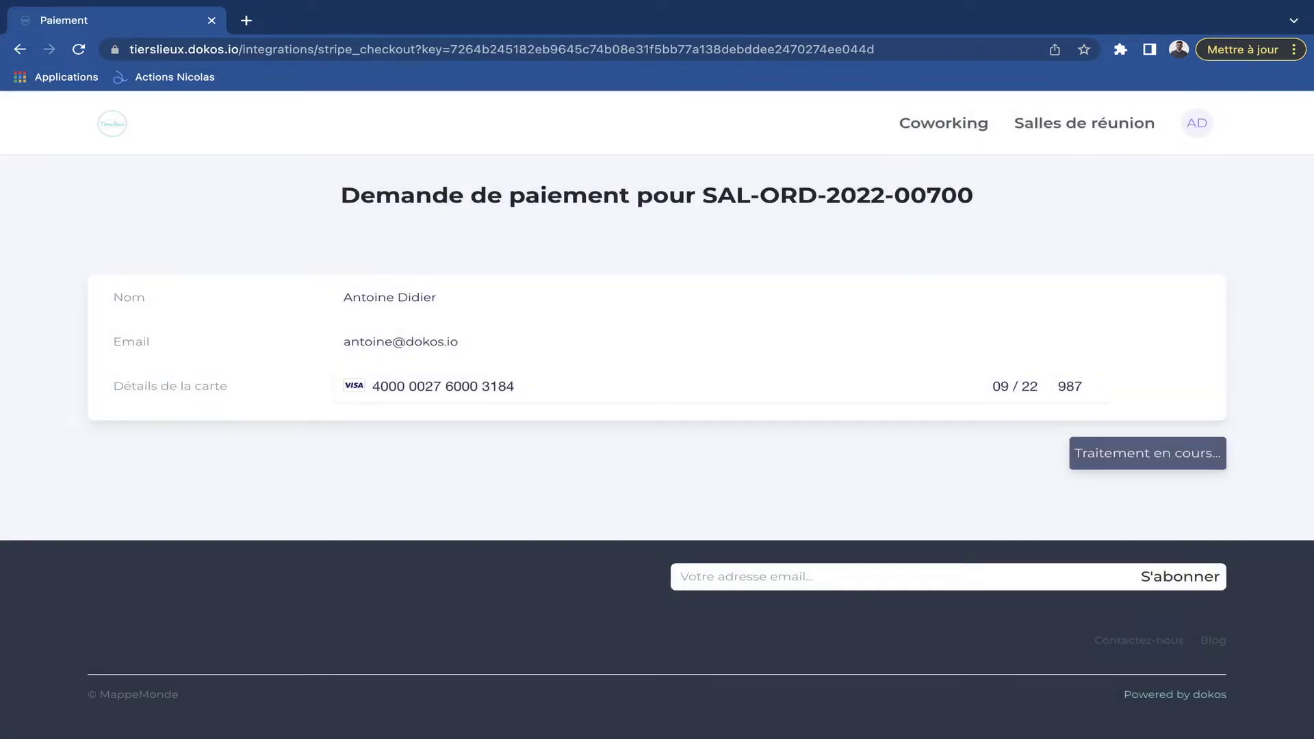
{"action": "left_click", "coordinate": [525, 358]}
Review the customer's orders, the Coworking mensuel invoice and the details of the related subscription.
{"action": "left_click", "coordinate": [67, 352]}
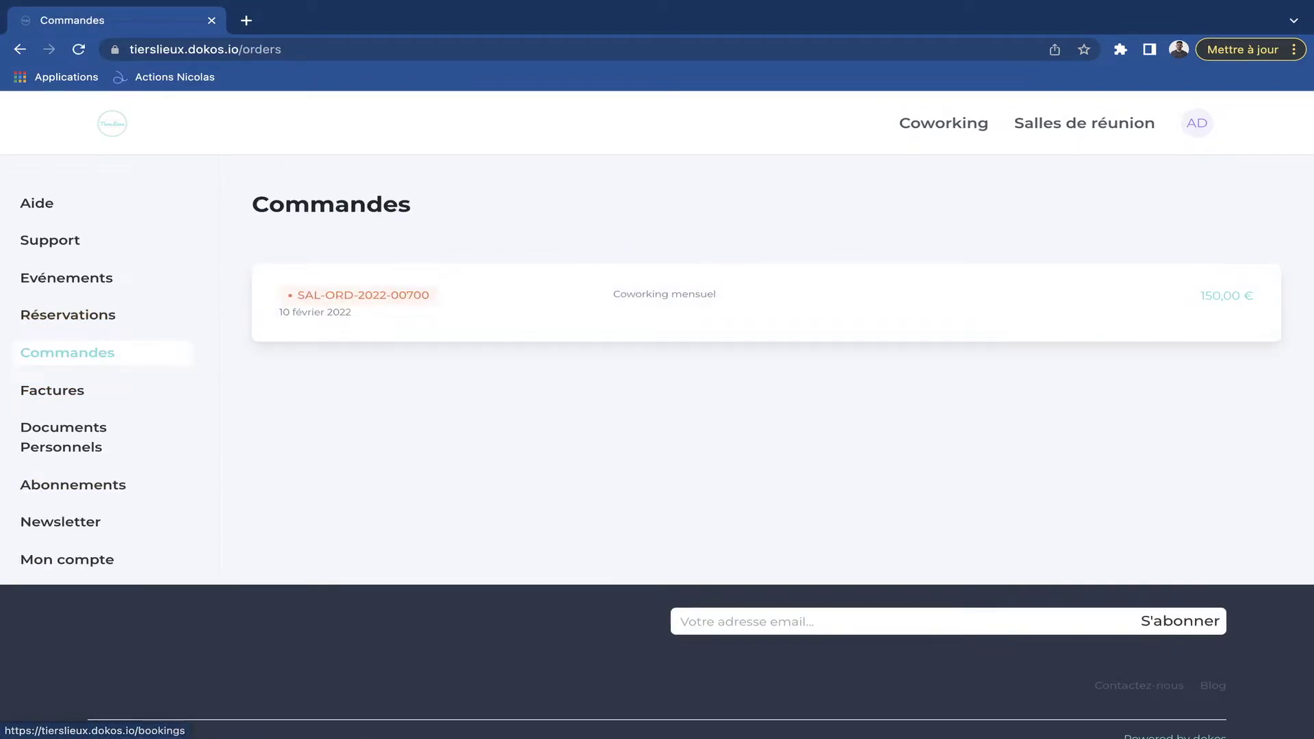
{"action": "left_click", "coordinate": [52, 390]}
{"action": "left_click", "coordinate": [534, 304]}
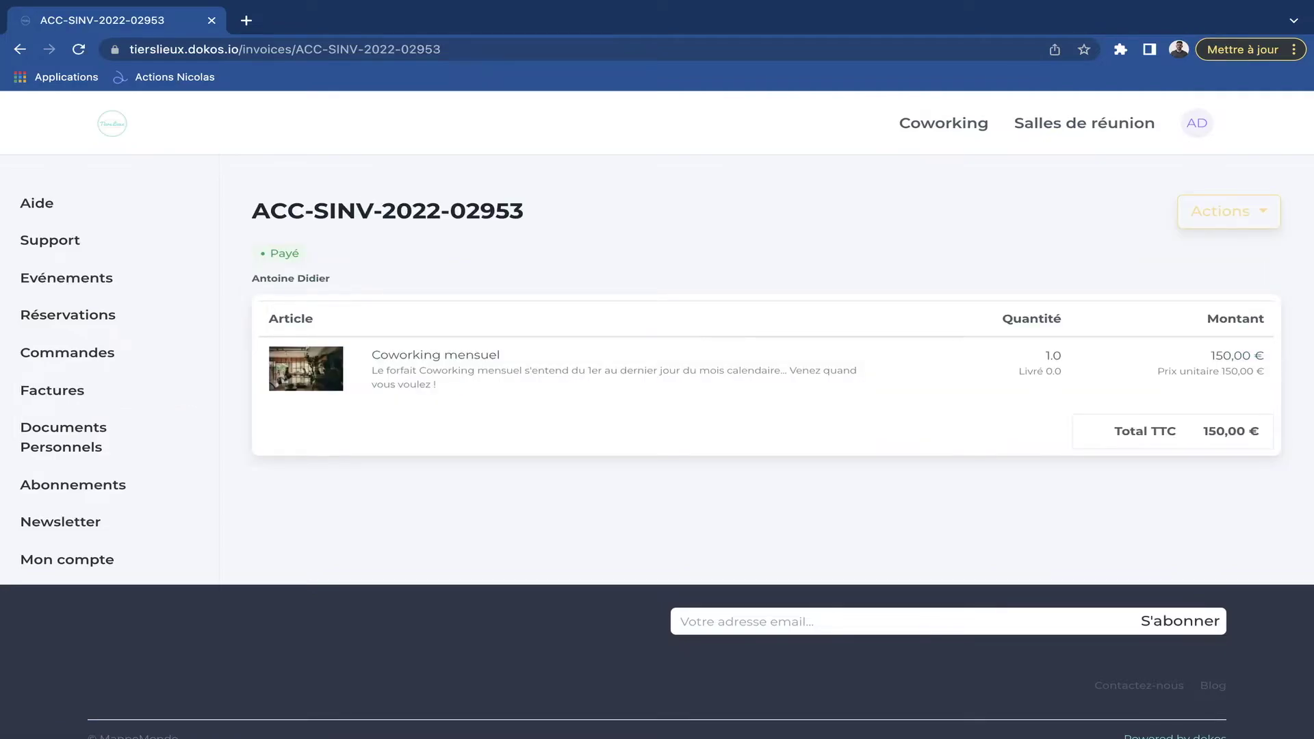
{"action": "left_click", "coordinate": [73, 484]}
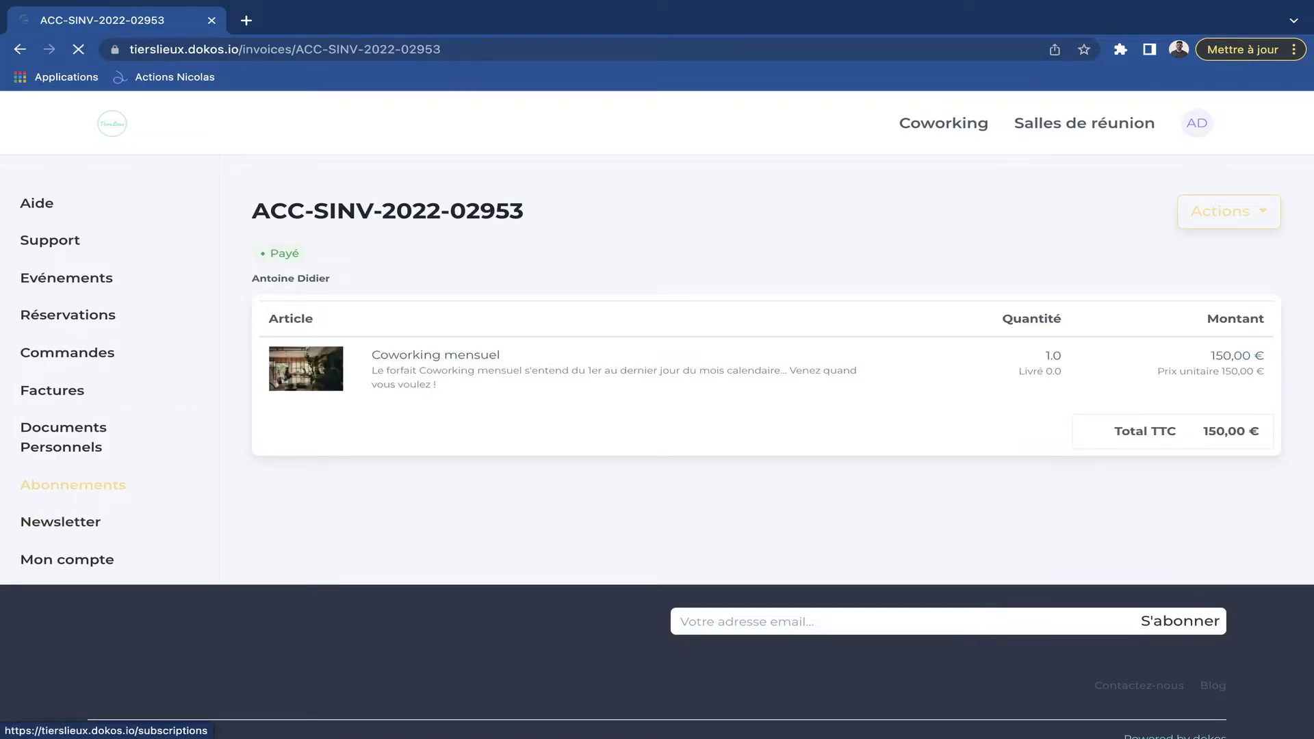
{"action": "left_click", "coordinate": [348, 253]}
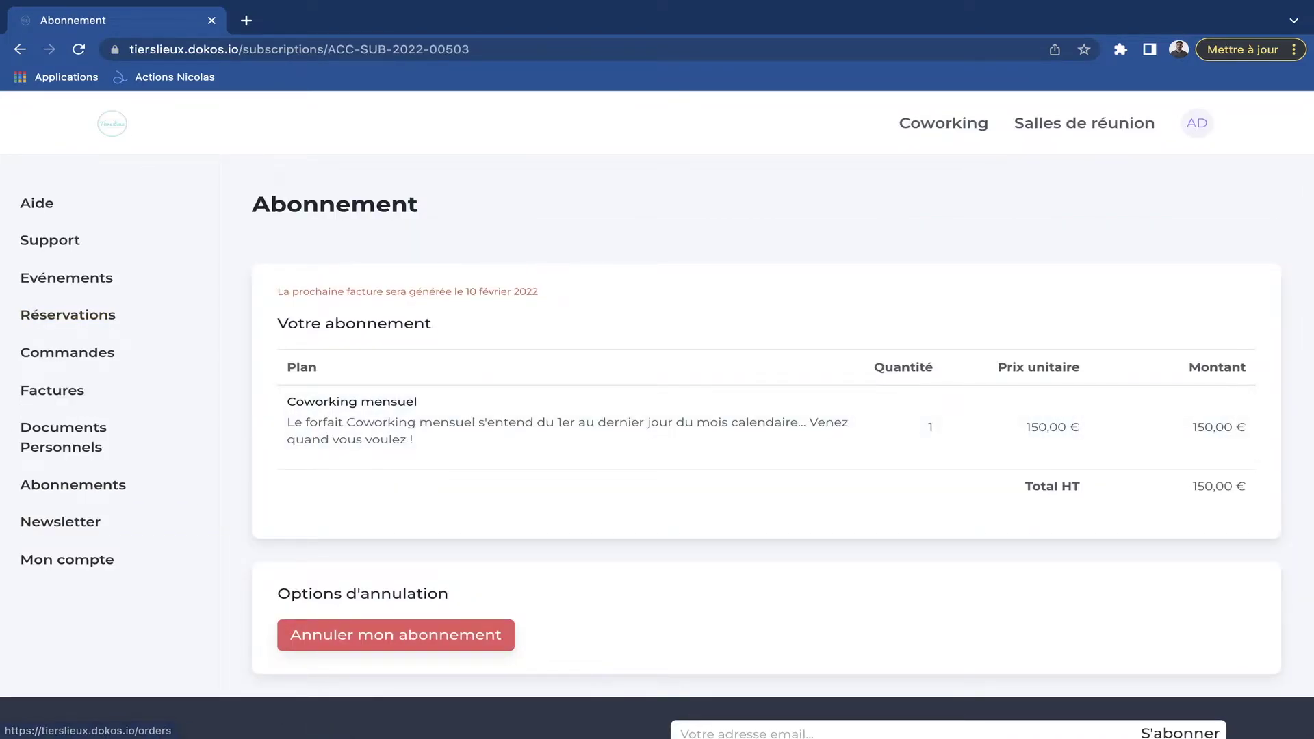
Check the available booking credits on the customer's Mon compte page.
{"action": "left_click", "coordinate": [66, 560]}
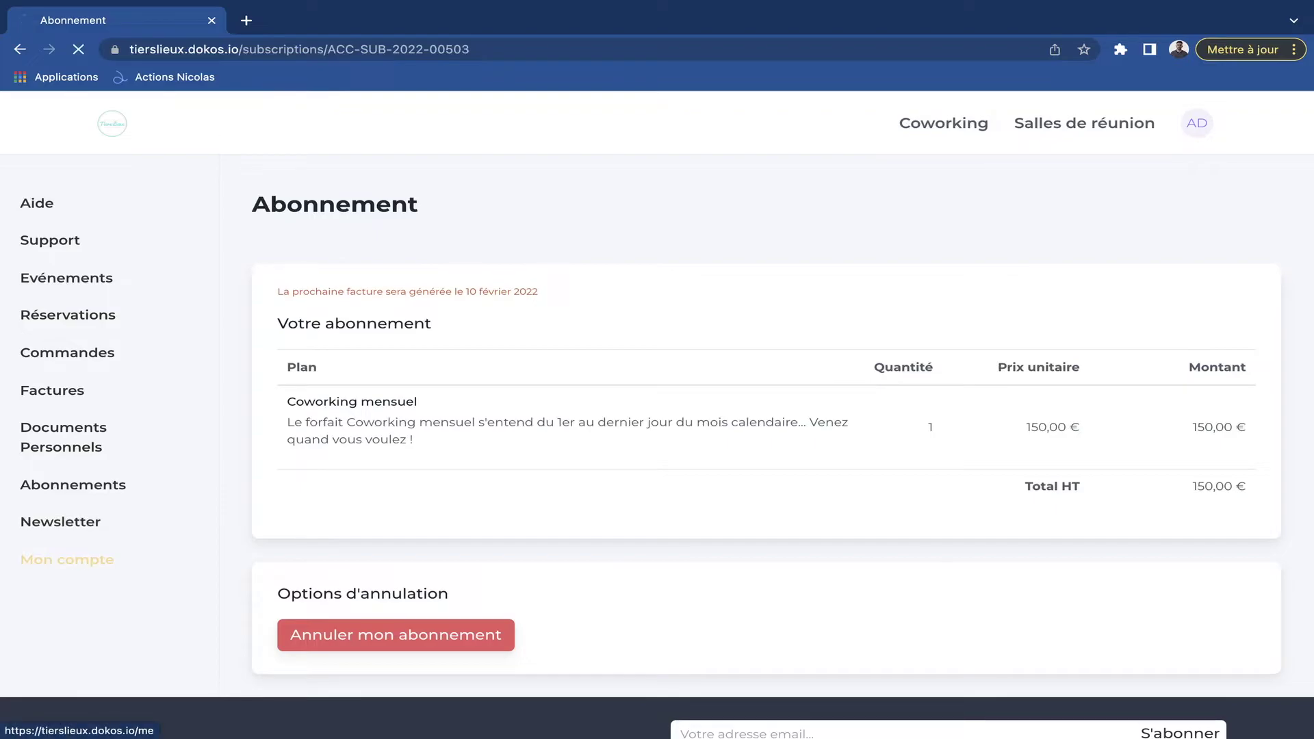
{"action": "scroll", "coordinate": [67, 560], "scroll_direction": "down", "scroll_amount": 1}
{"action": "scroll", "coordinate": [760, 411], "scroll_direction": "down", "scroll_amount": 2}
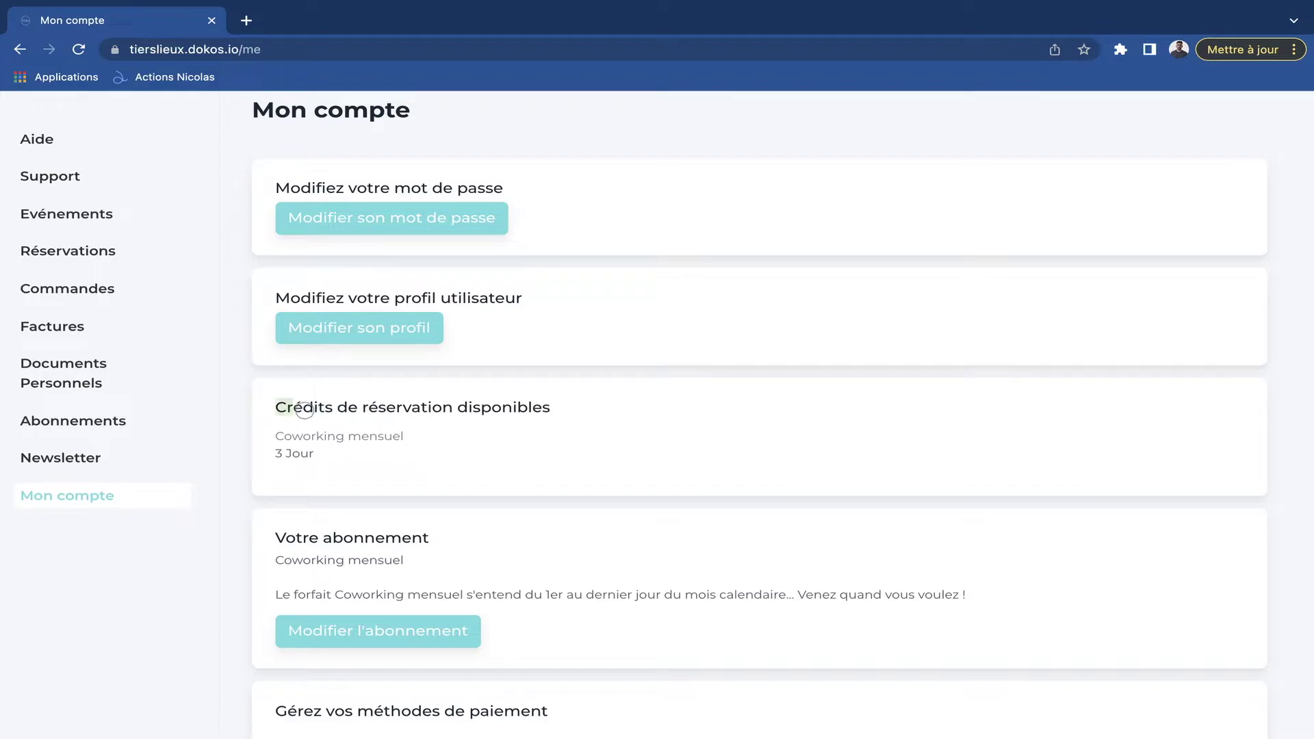
Open the Coworking mensuel booking credit rule and examine its triggers, expiration, recurrence, field mapping and custom addition rules.
{"action": "scroll", "coordinate": [760, 410], "scroll_direction": "down", "scroll_amount": 1}
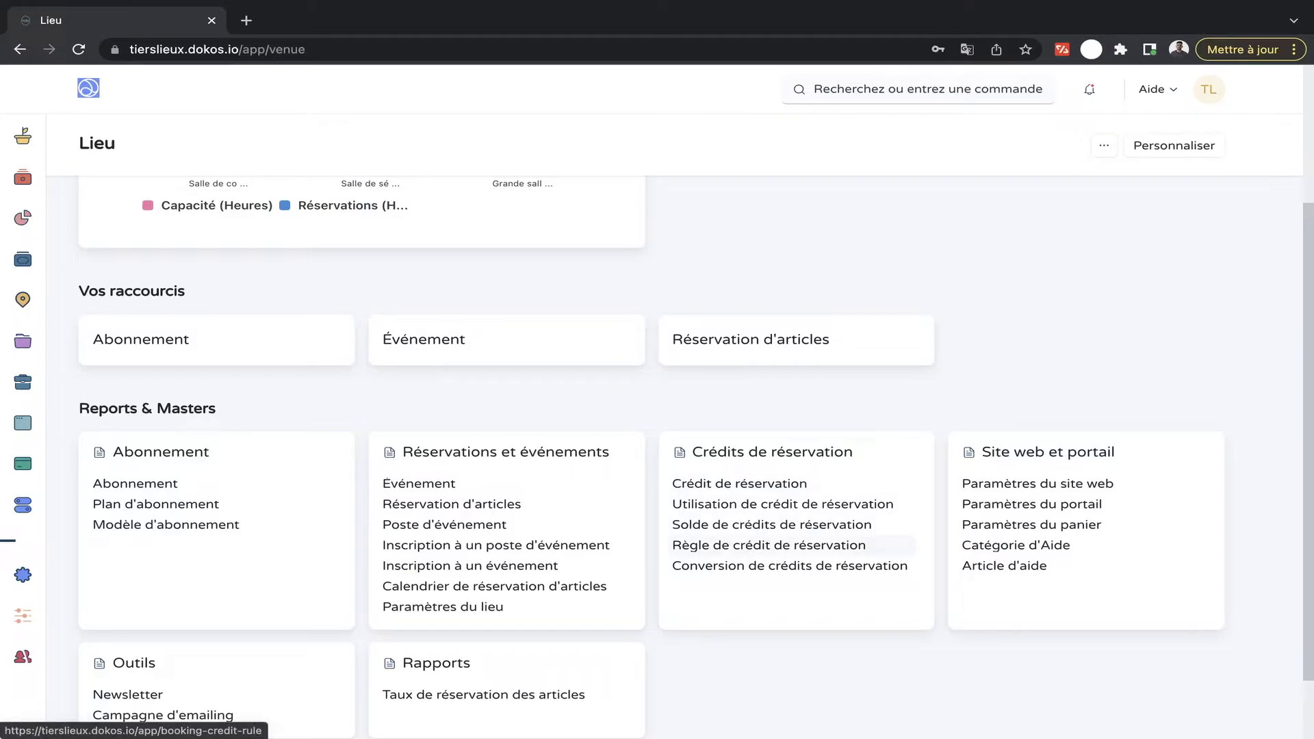
{"action": "left_click", "coordinate": [769, 545]}
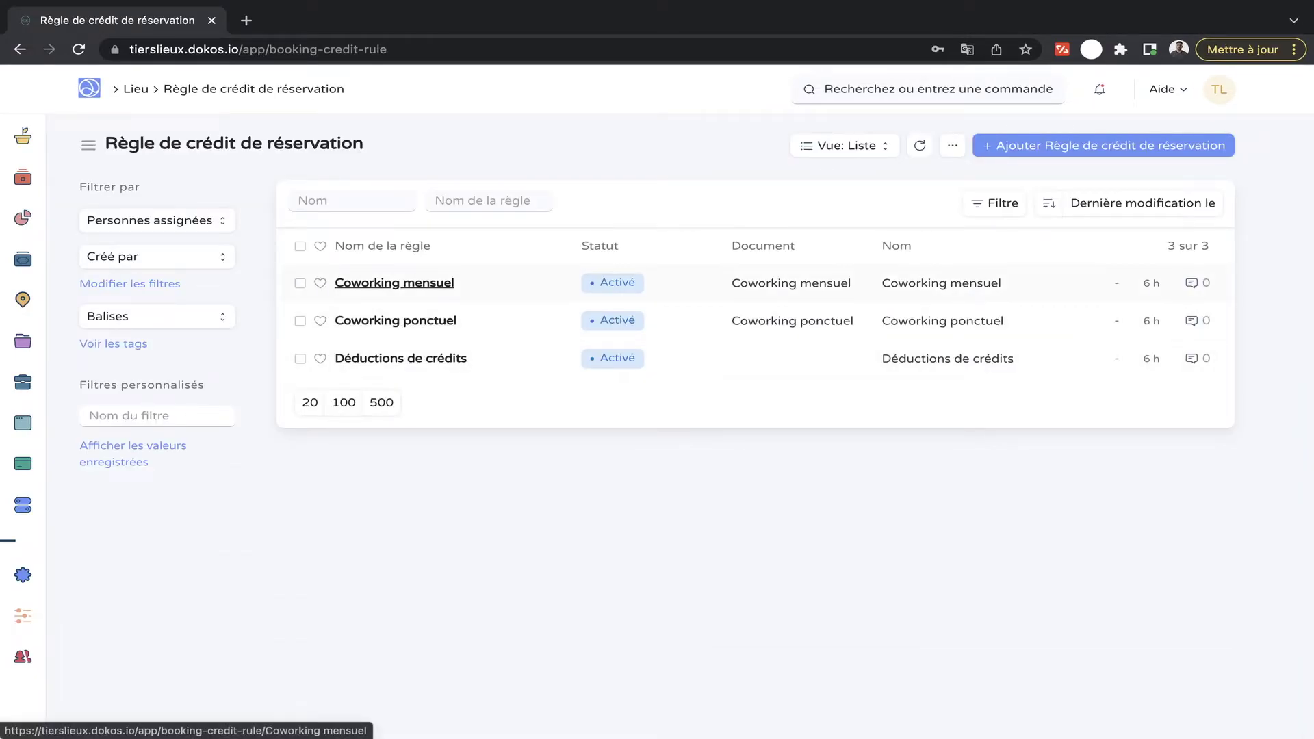
{"action": "left_click", "coordinate": [419, 281]}
{"action": "scroll", "coordinate": [418, 281], "scroll_direction": "down", "scroll_amount": 10}
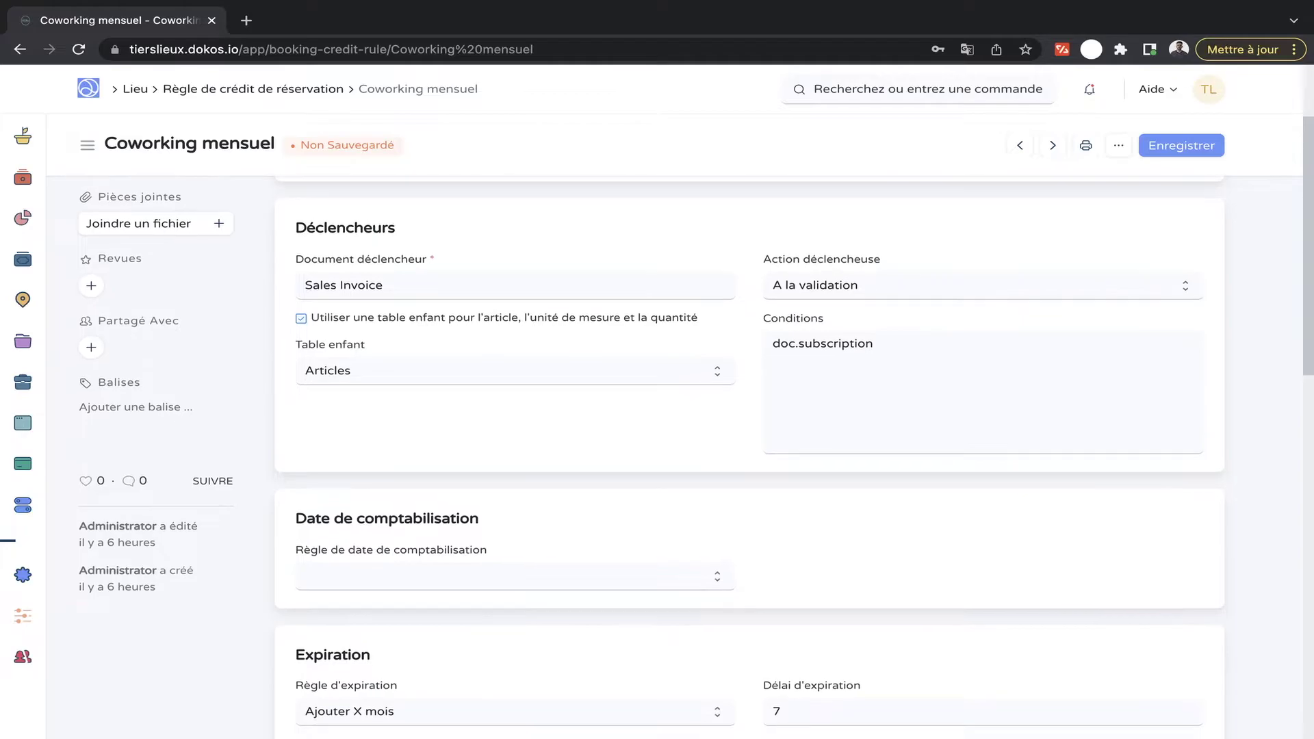
{"action": "scroll", "coordinate": [750, 458], "scroll_direction": "down", "scroll_amount": 2}
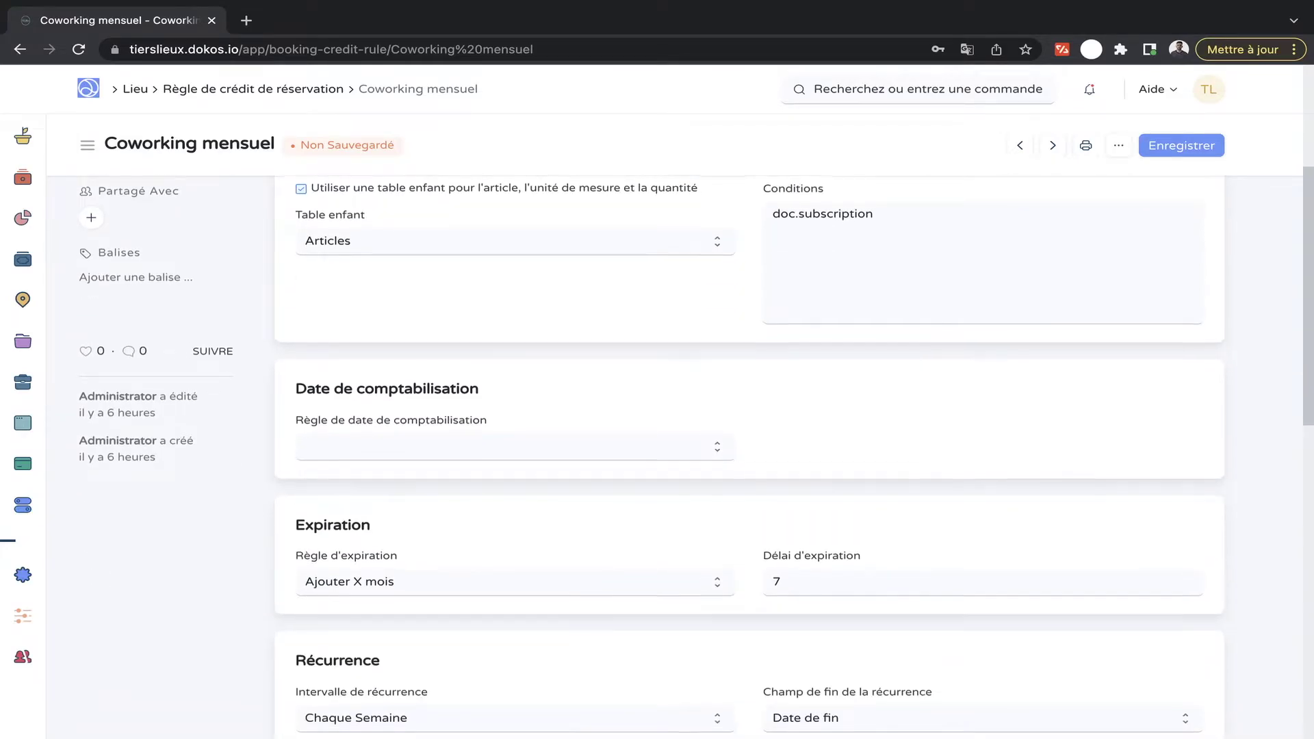
{"action": "scroll", "coordinate": [750, 457], "scroll_direction": "down", "scroll_amount": 1}
{"action": "scroll", "coordinate": [750, 458], "scroll_direction": "down", "scroll_amount": 9}
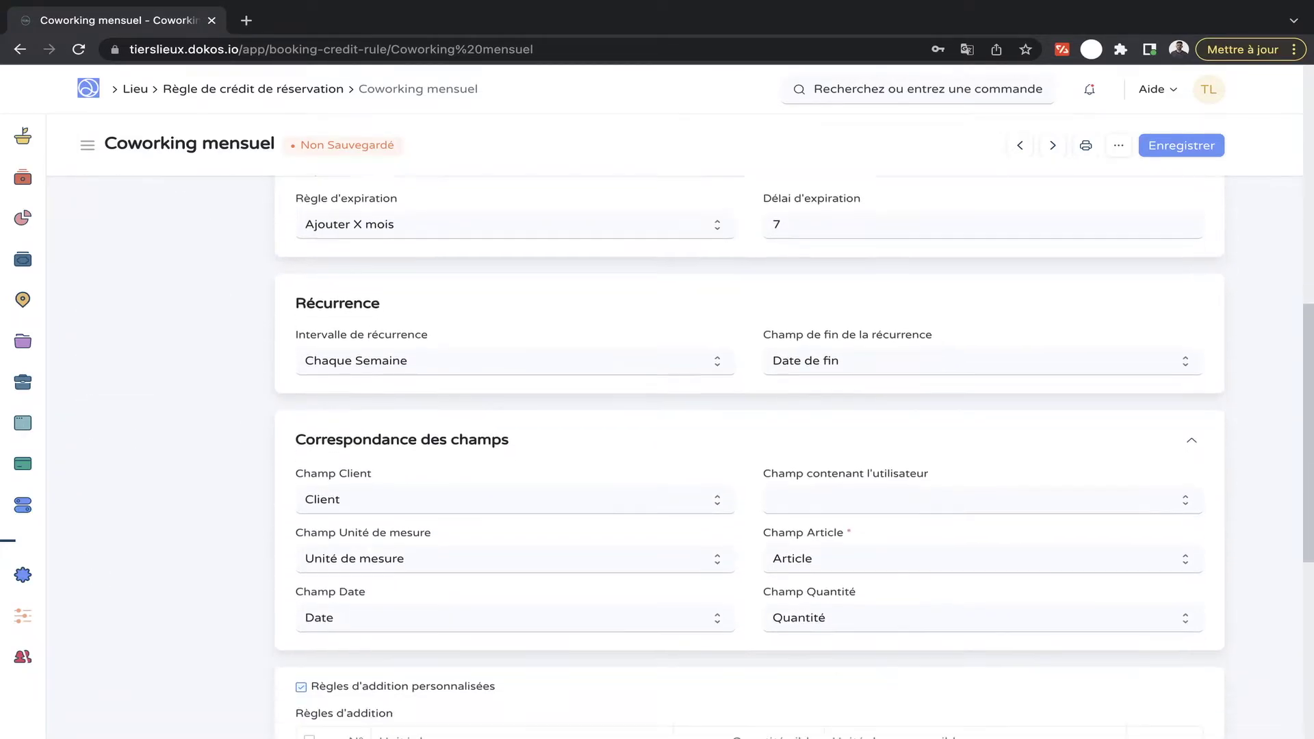
{"action": "scroll", "coordinate": [750, 457], "scroll_direction": "up", "scroll_amount": 1}
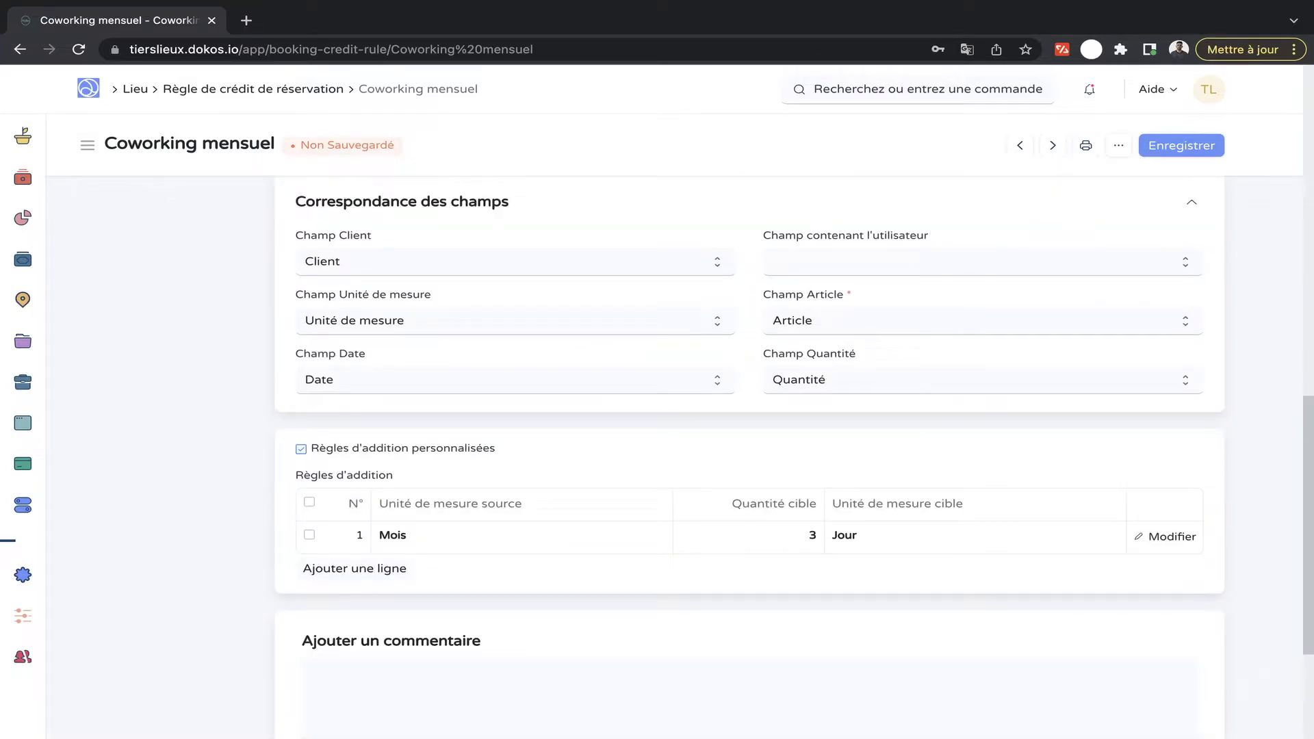
Open the customer's newest booking credit and check its balance, quantity, unit and expiration date.
{"action": "scroll", "coordinate": [750, 457], "scroll_direction": "up", "scroll_amount": 2}
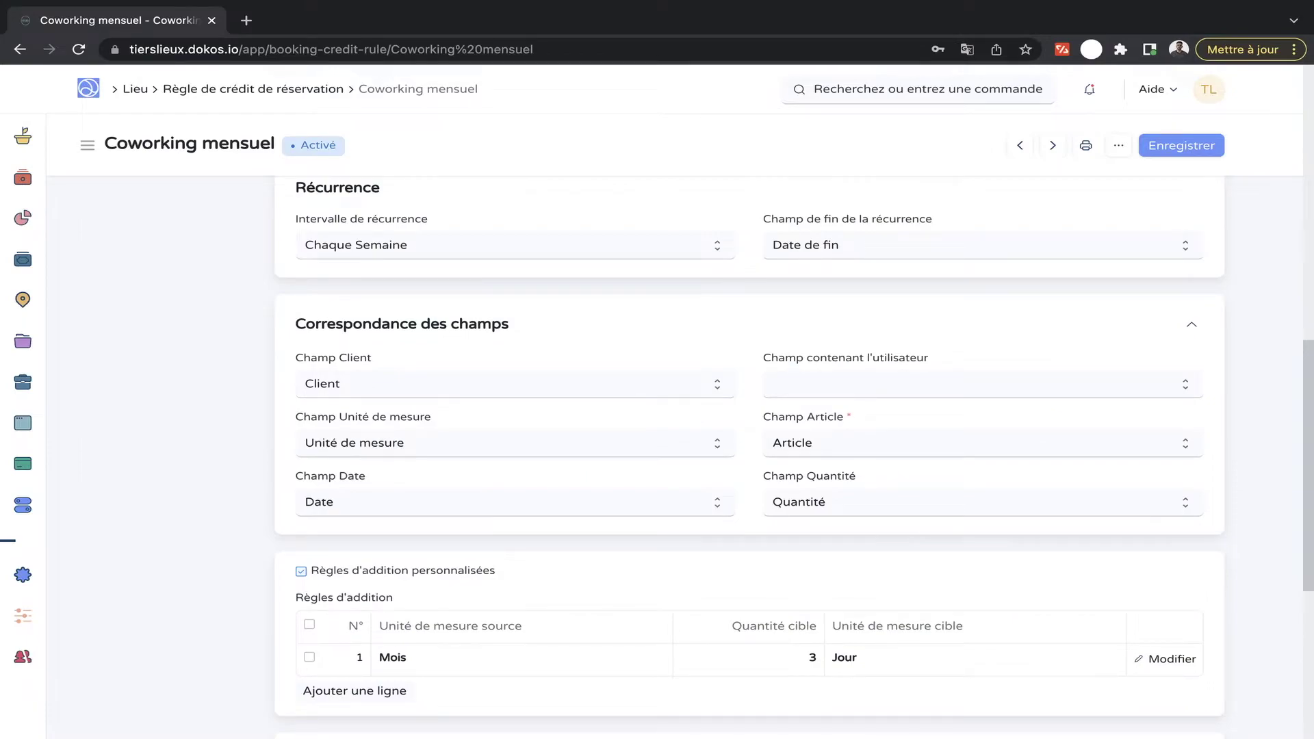
{"action": "scroll", "coordinate": [749, 458], "scroll_direction": "up", "scroll_amount": 3}
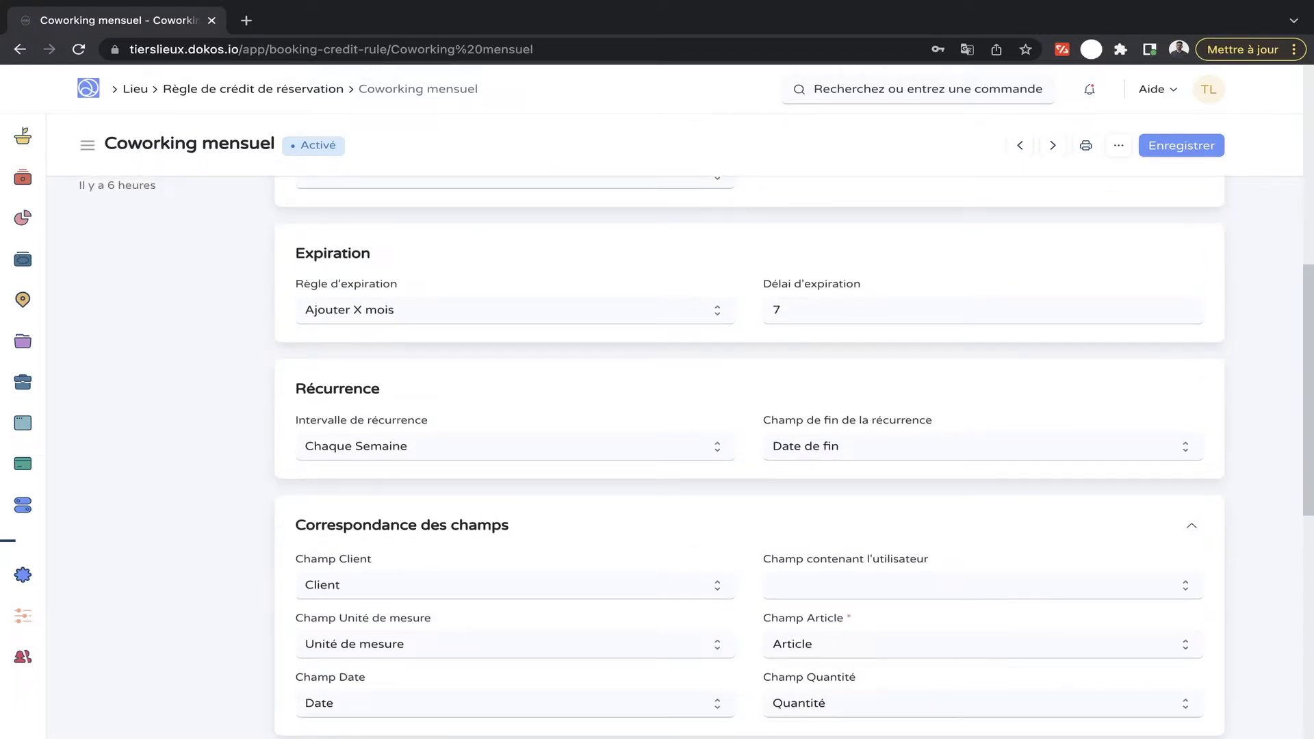
{"action": "left_click", "coordinate": [28, 299]}
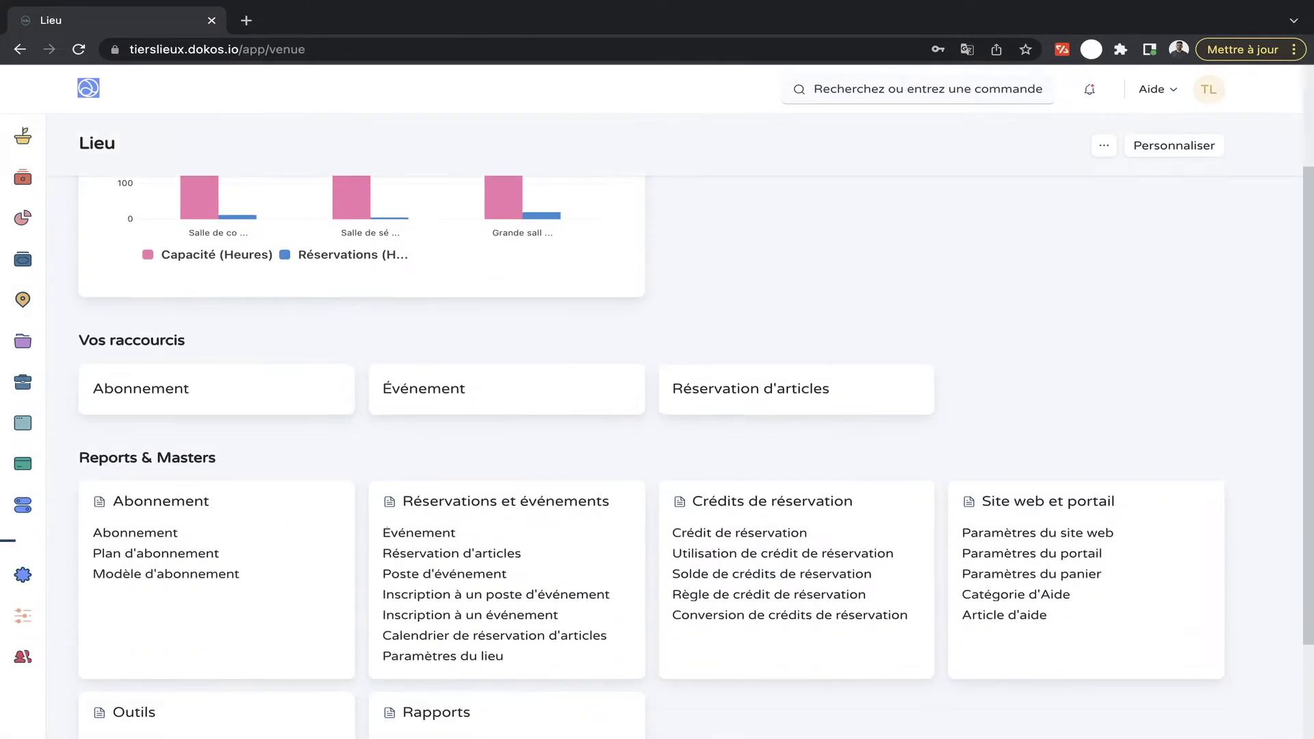
{"action": "left_click", "coordinate": [739, 533]}
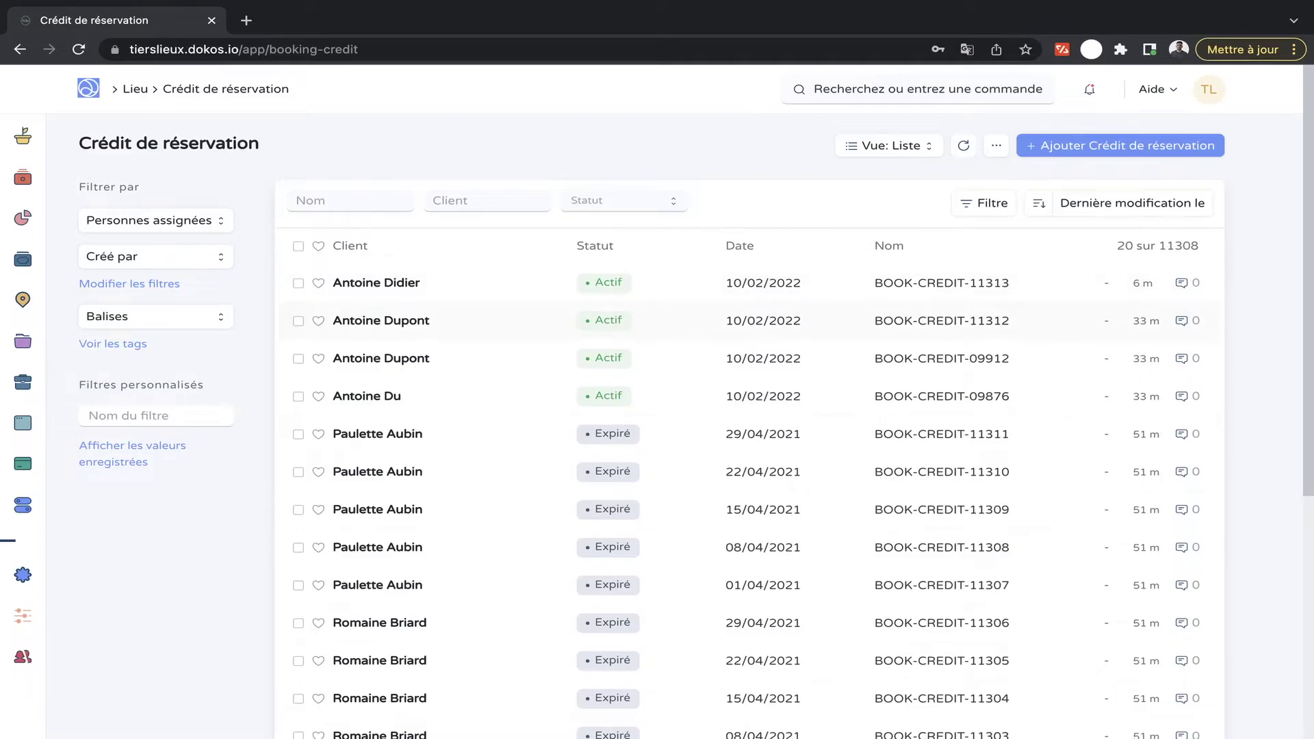
{"action": "left_click", "coordinate": [377, 283]}
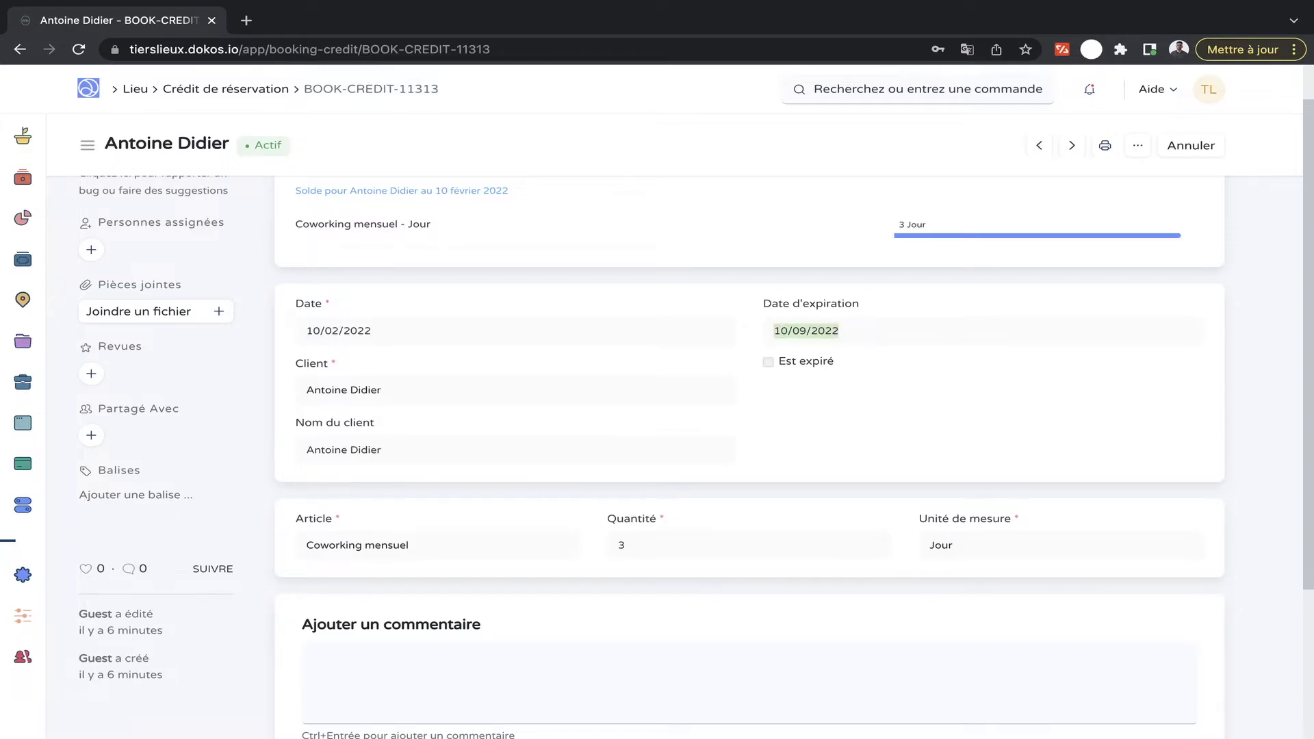
{"action": "key", "text": "super+Left"}
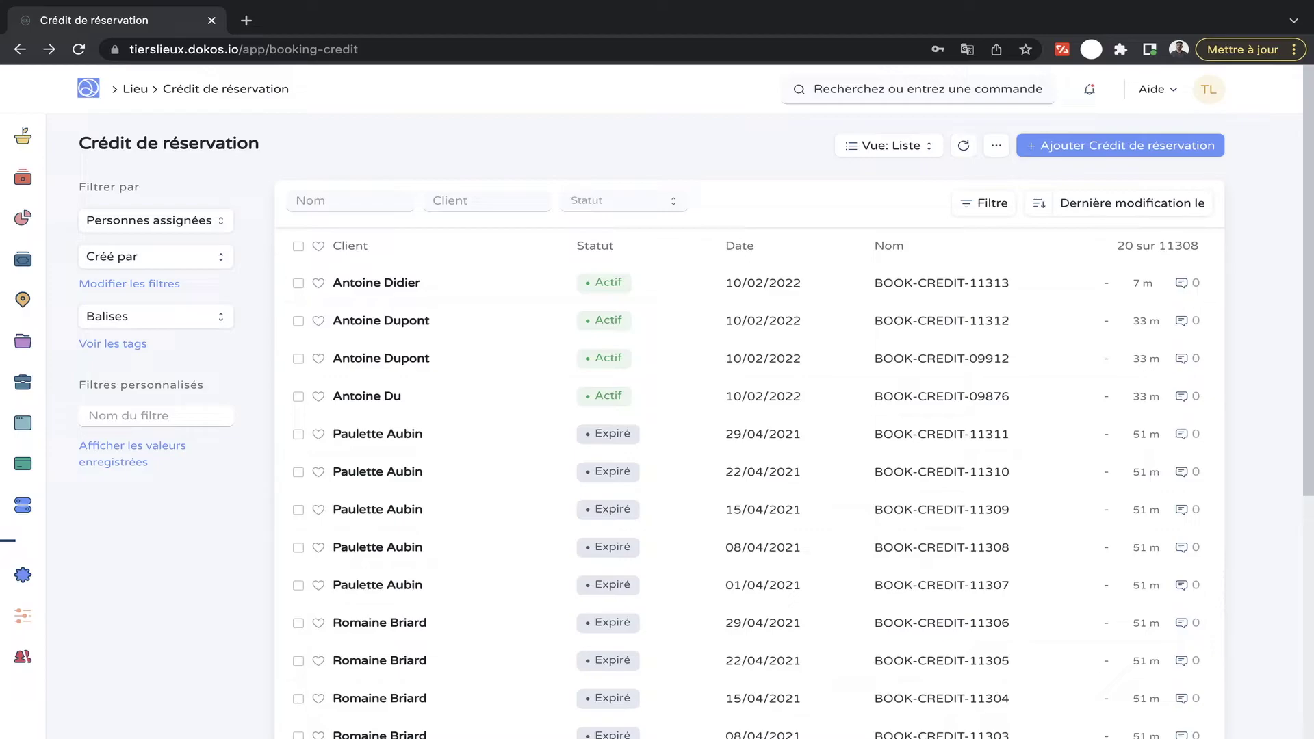
Add a confirmed all-day Salle de coworking booking for the customer on 10/02/2022, 08:00 to 18:00, with booking credits deducted.
{"action": "left_click", "coordinate": [135, 89]}
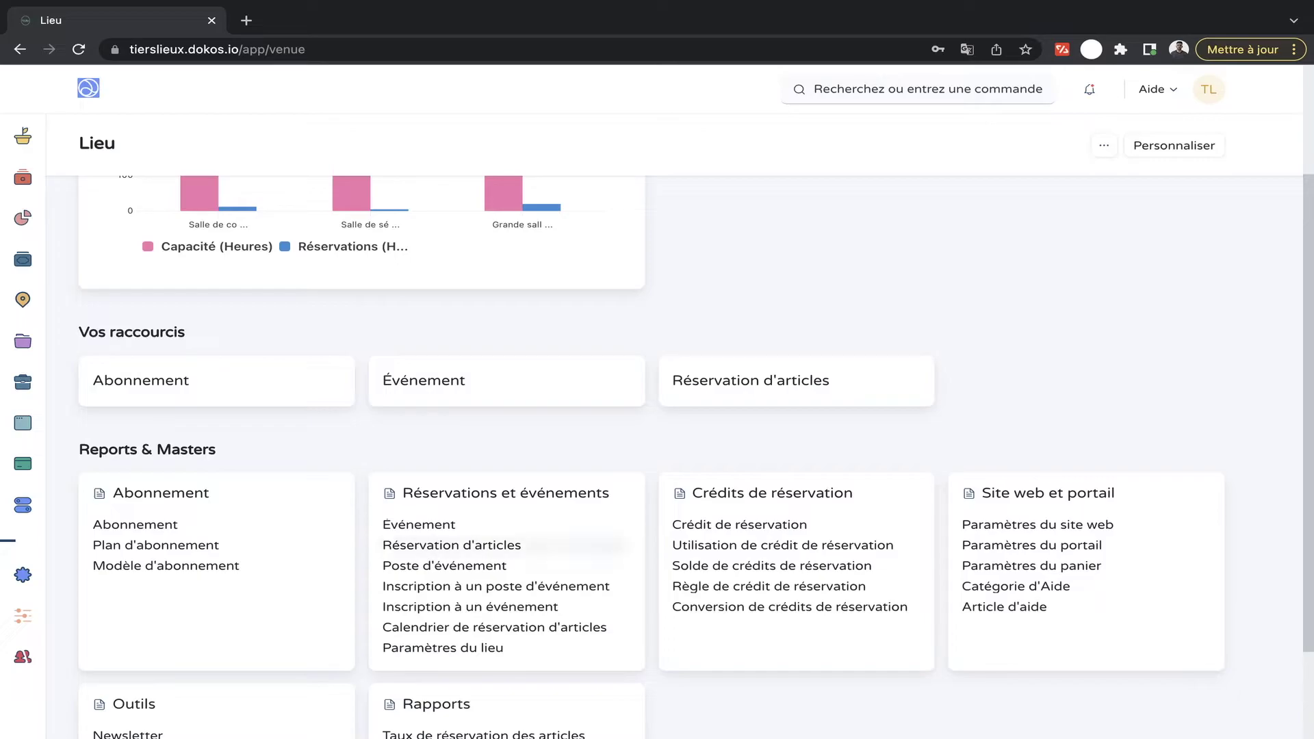
{"action": "left_click", "coordinate": [479, 545]}
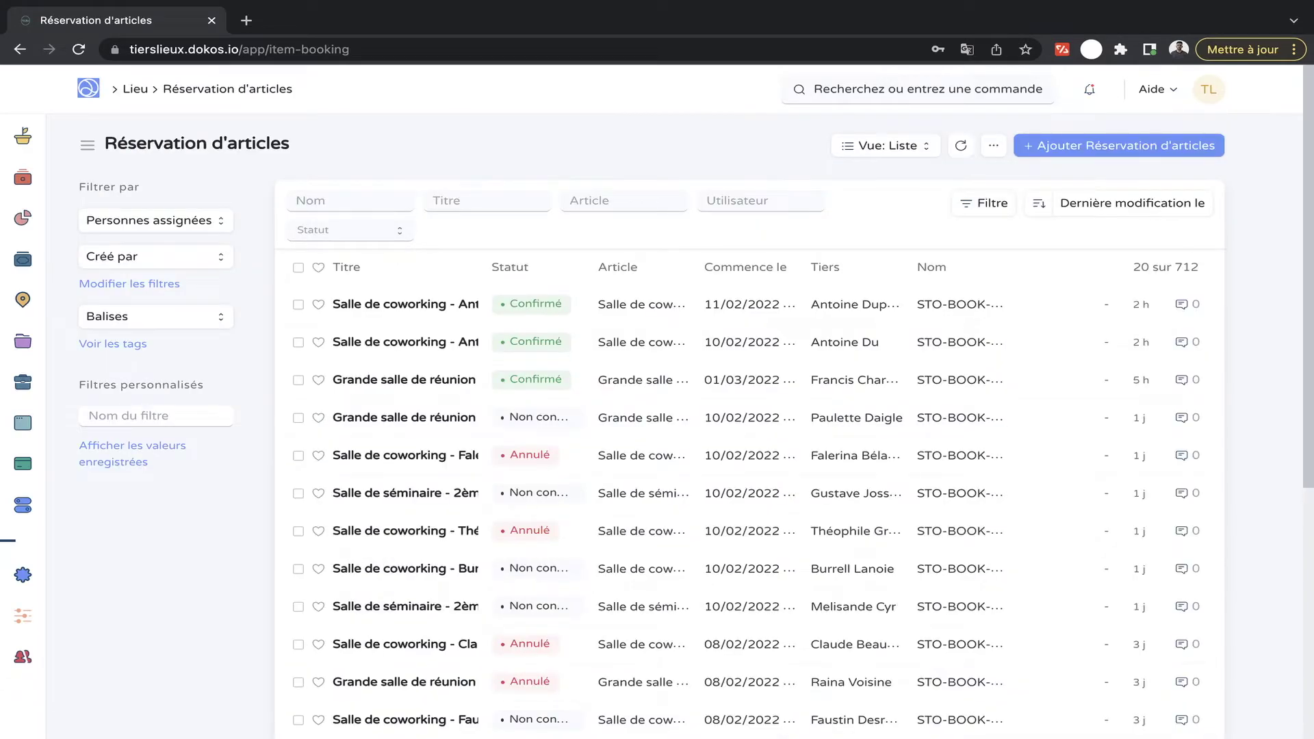
{"action": "left_click", "coordinate": [1119, 145]}
{"action": "left_click", "coordinate": [365, 382]}
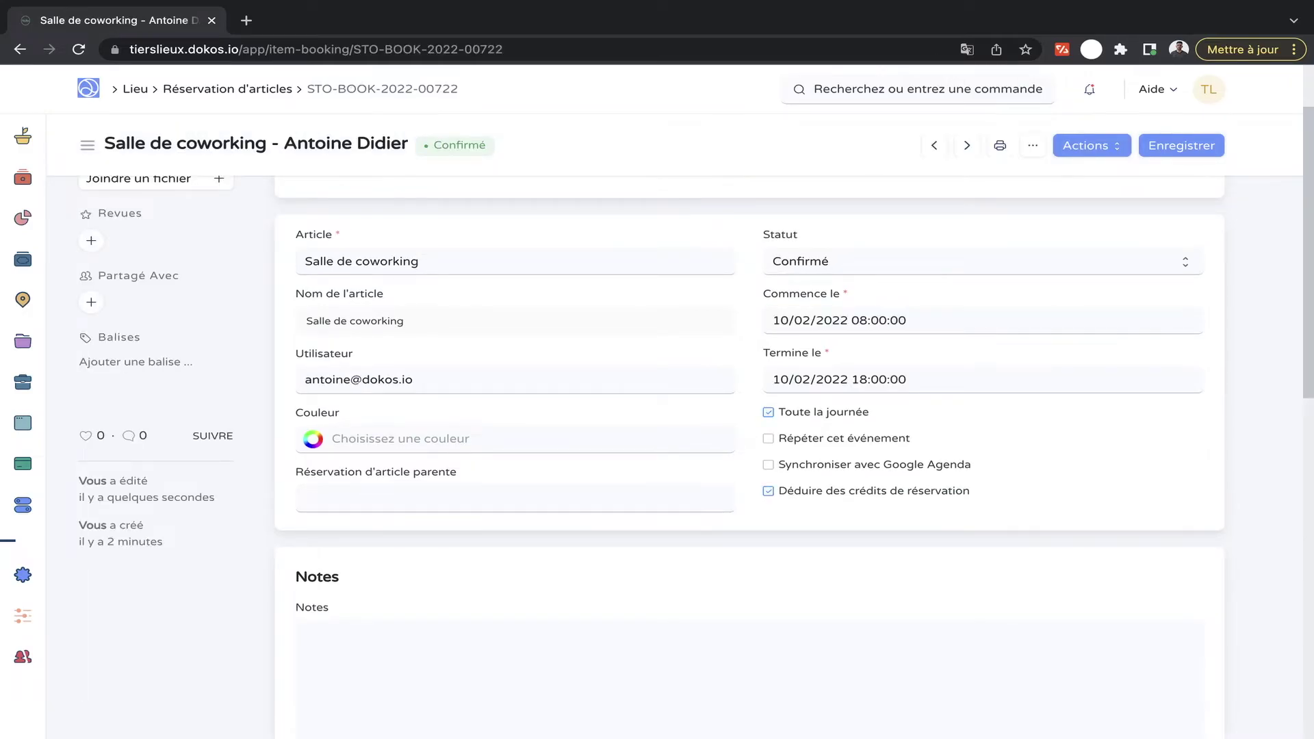
Filter the booking credits by the customer's name and open the record to check the remaining Coworking mensuel balance.
{"action": "scroll", "coordinate": [749, 438], "scroll_direction": "up", "scroll_amount": 1}
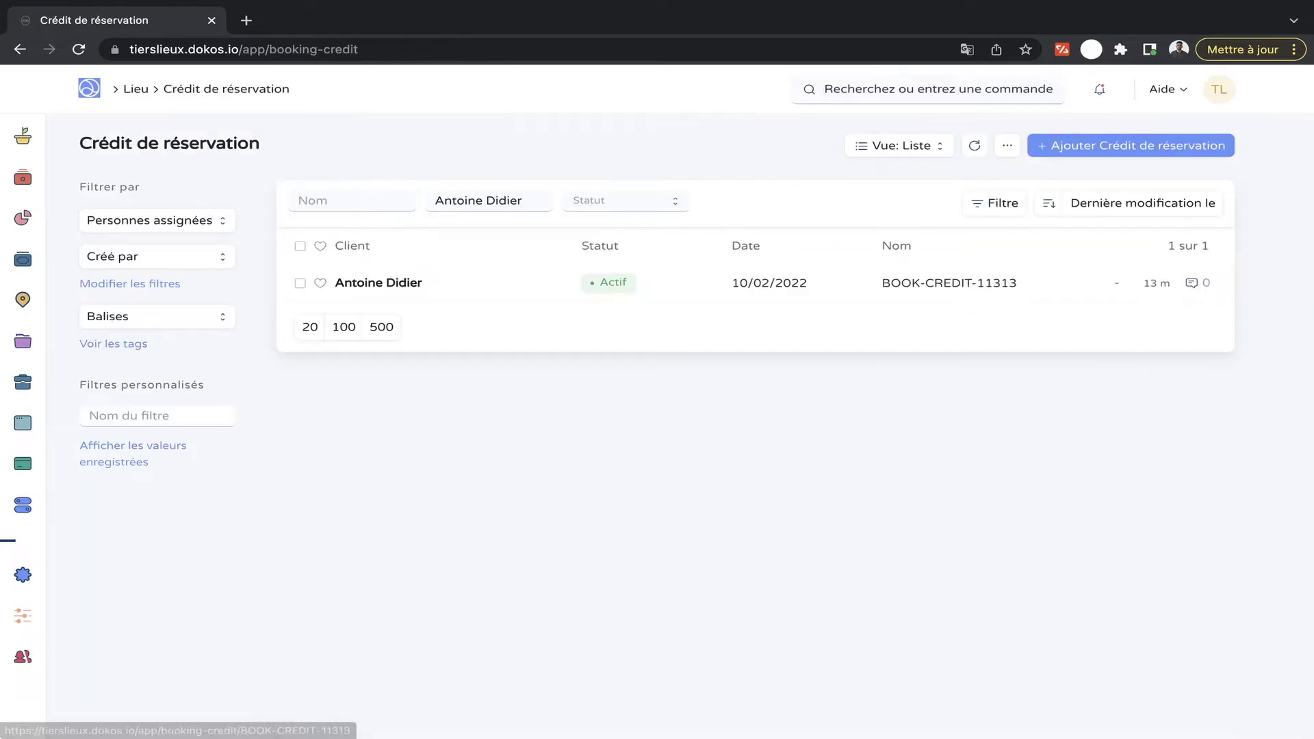
{"action": "left_click", "coordinate": [378, 282]}
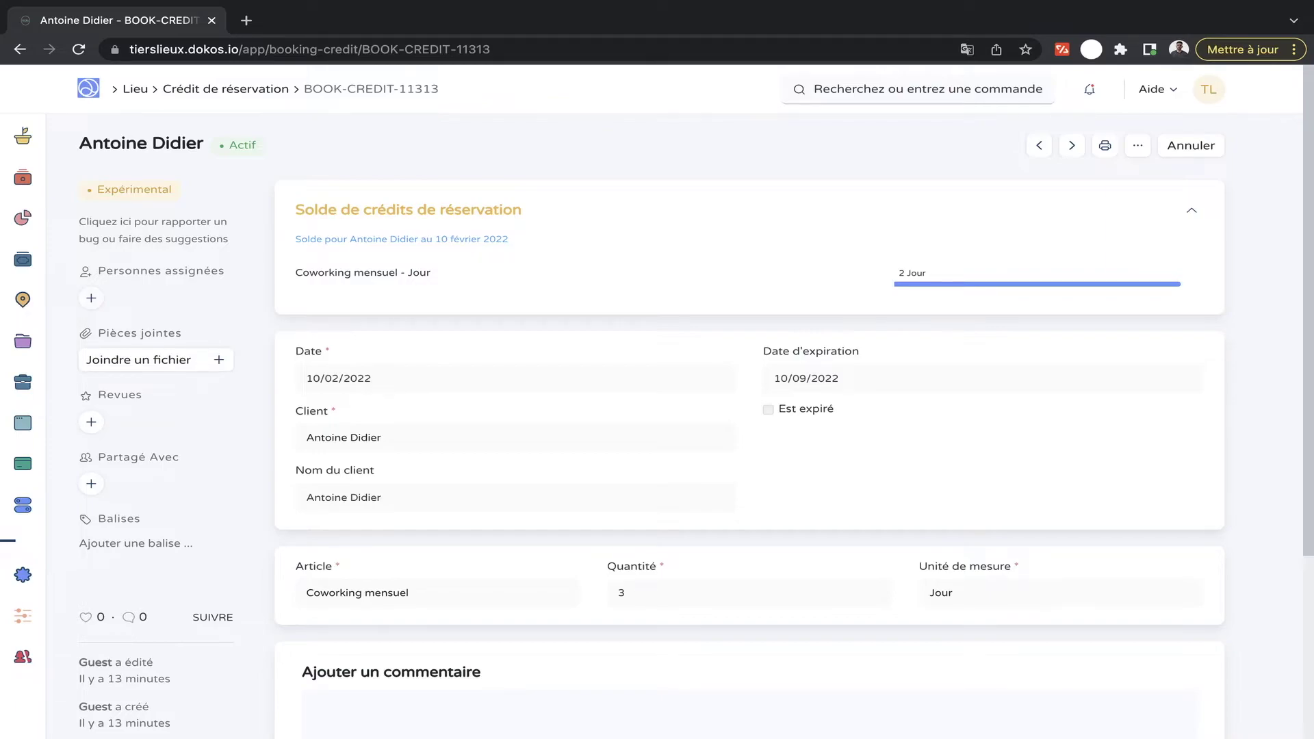
Create a new pricing rule from the Salle de coworking item and title it "Règle réservation article".
{"action": "mouse_move", "coordinate": [27, 299]}
{"action": "left_click", "coordinate": [65, 462]}
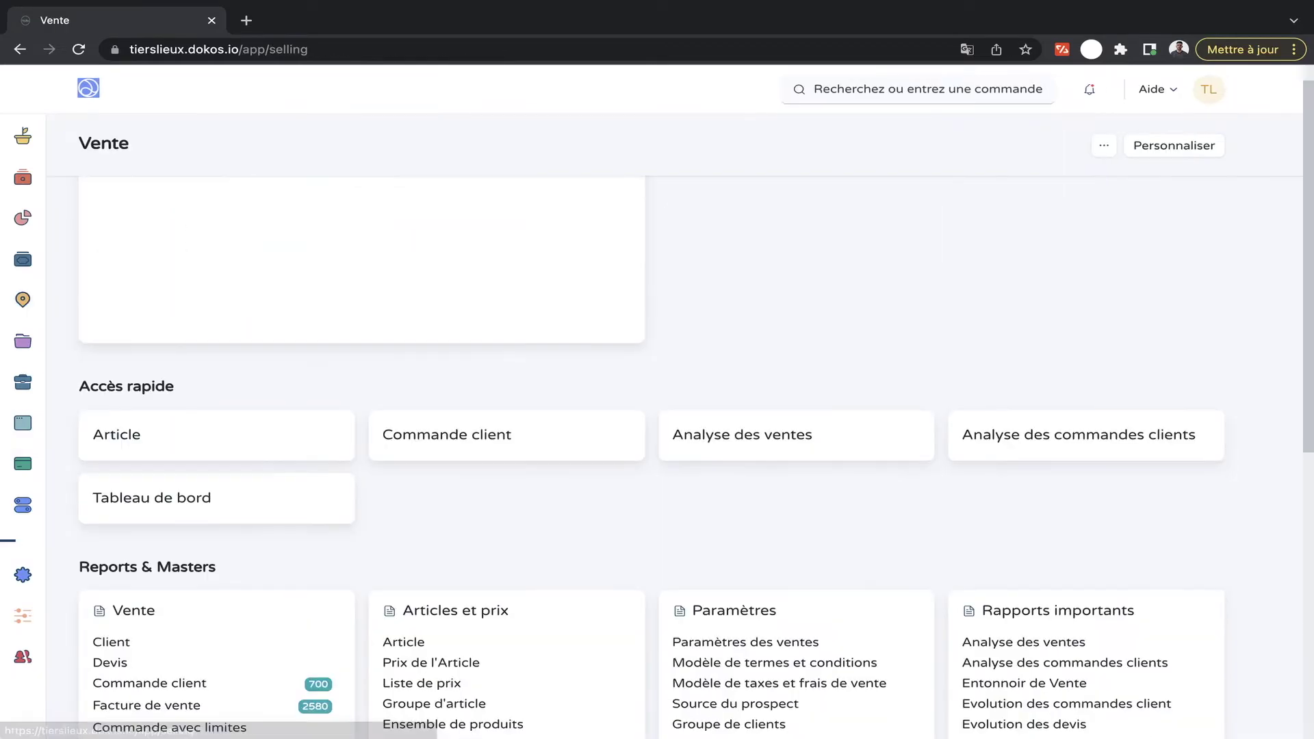
{"action": "left_click", "coordinate": [403, 651]}
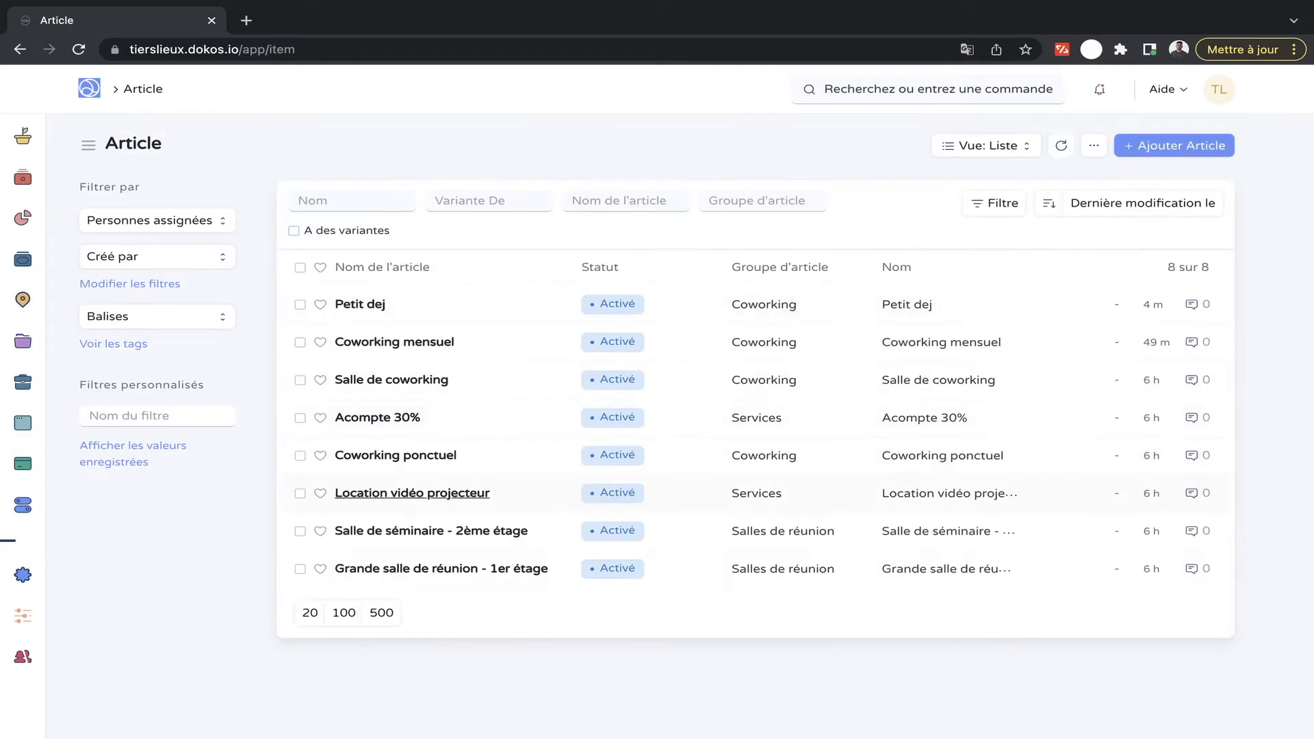
{"action": "left_click", "coordinate": [392, 380]}
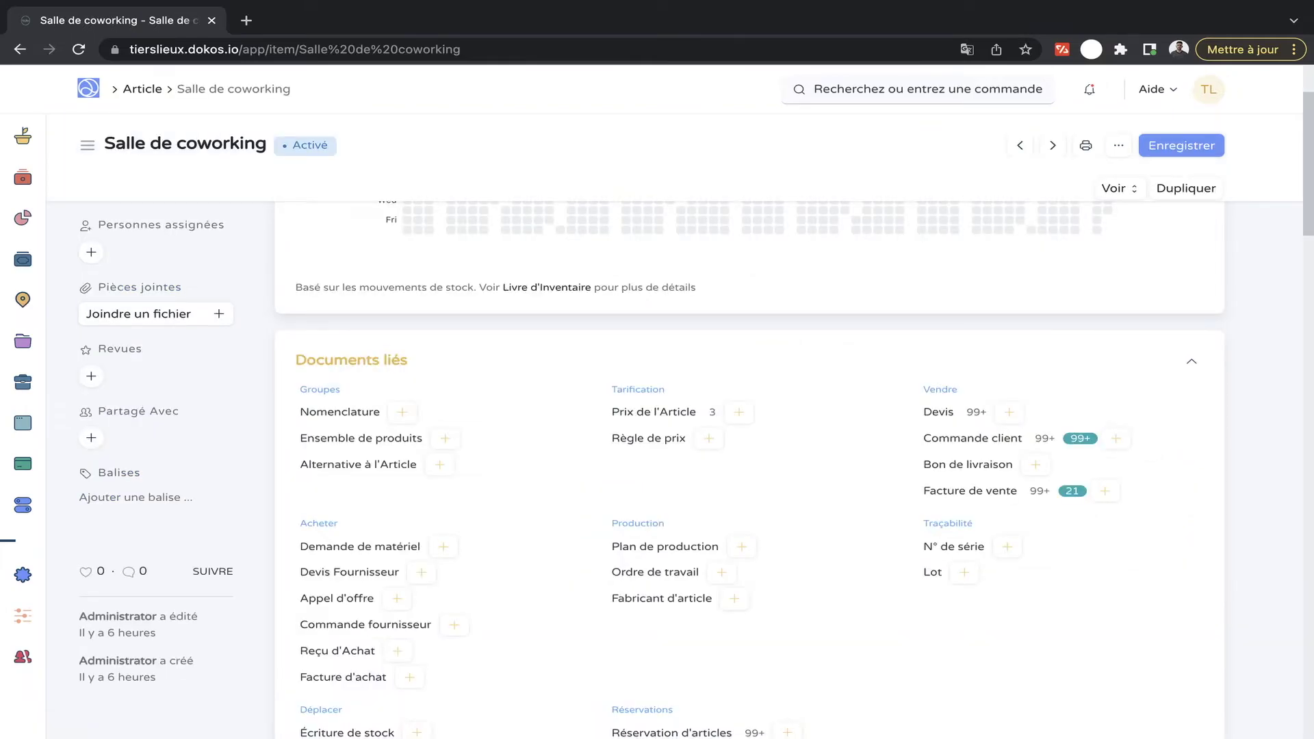
{"action": "left_click", "coordinate": [649, 438]}
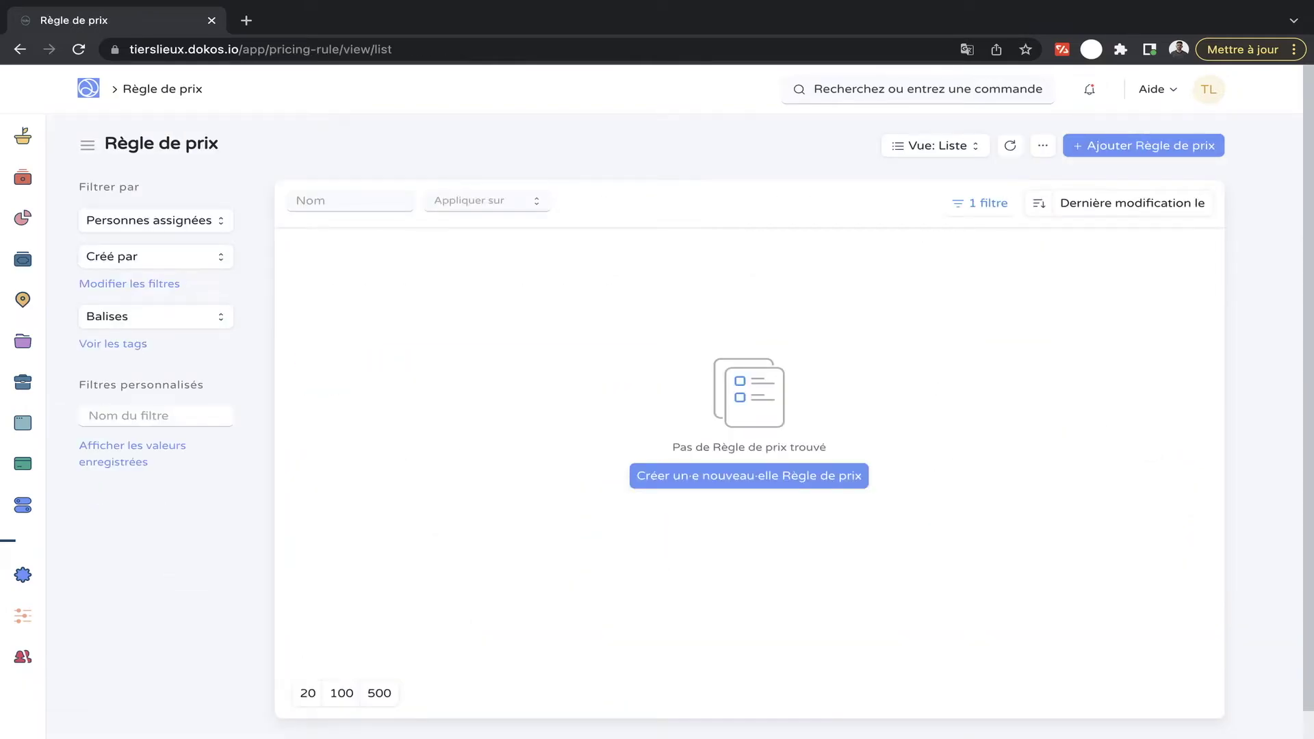
{"action": "left_click", "coordinate": [749, 476]}
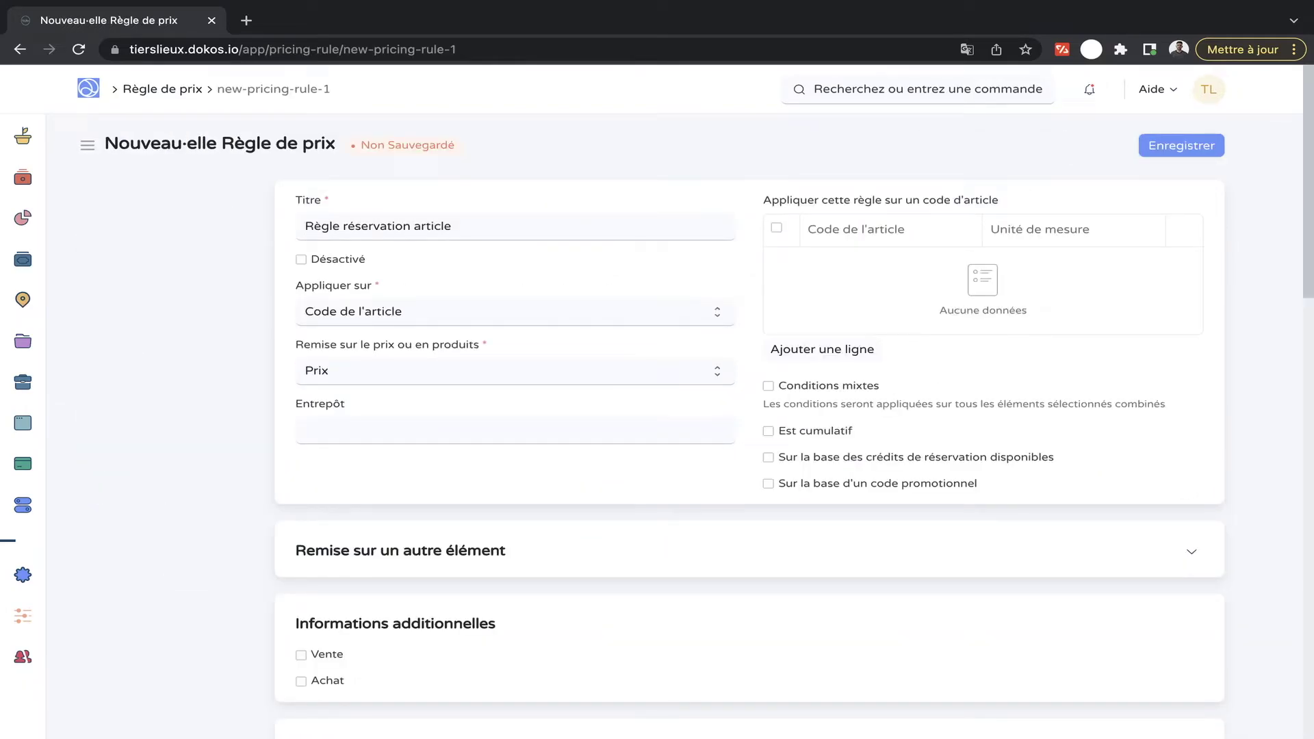
Apply the pricing rule by item group and add the Coworking group to its table.
{"action": "left_click", "coordinate": [515, 312]}
{"action": "scroll", "coordinate": [753, 411], "scroll_direction": "down", "scroll_amount": 1}
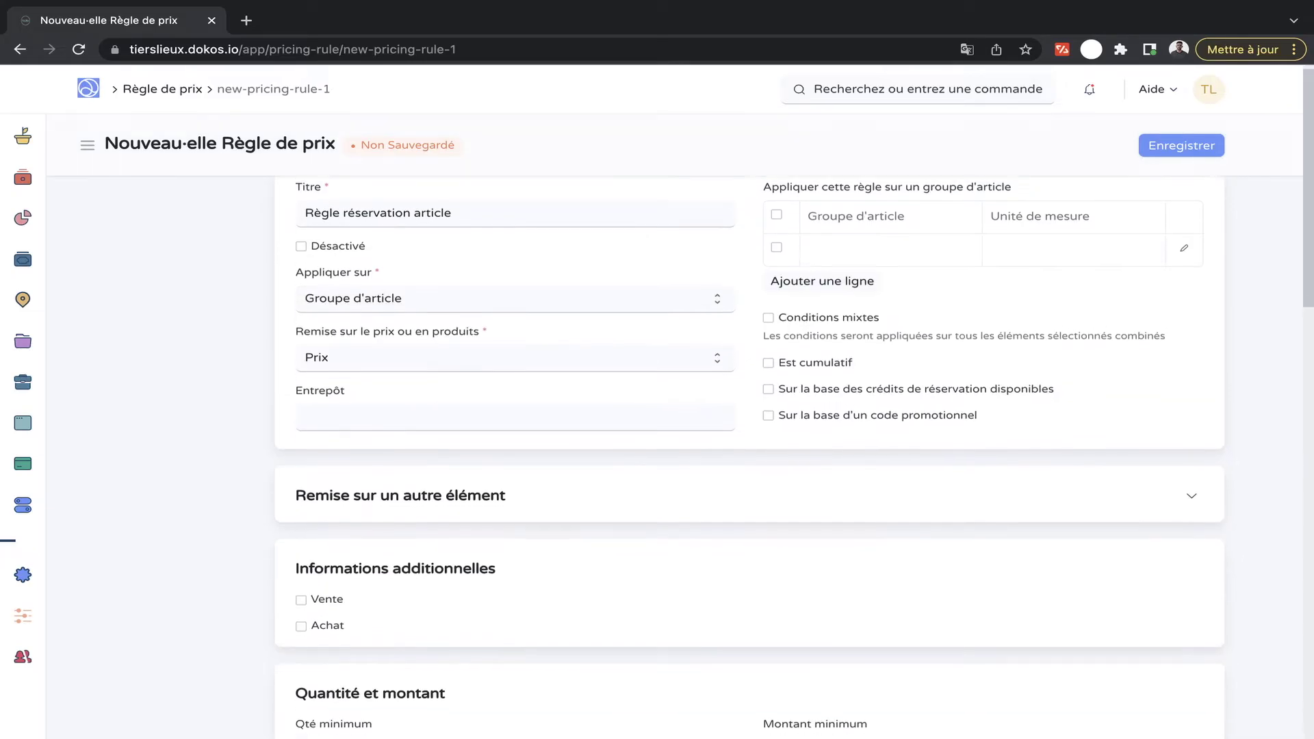
{"action": "left_click", "coordinate": [822, 331]}
{"action": "type", "text": "cowro"}
{"action": "key", "text": "BackSpace"}
{"action": "key", "text": "BackSpace"}
{"action": "type", "text": "or"}
{"action": "key", "text": "Return"}
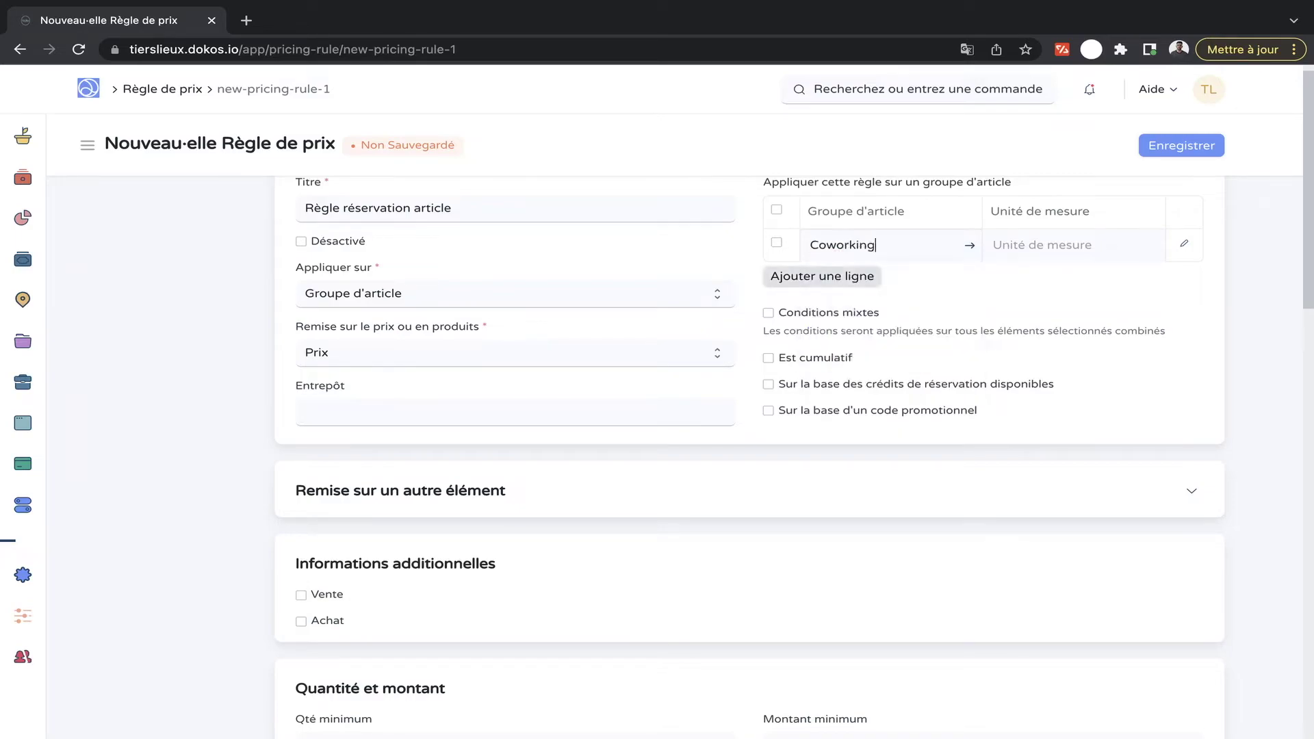
Base the pricing rule on available booking credits and make it applicable to sales (Vente).
{"action": "scroll", "coordinate": [753, 411], "scroll_direction": "up", "scroll_amount": 1}
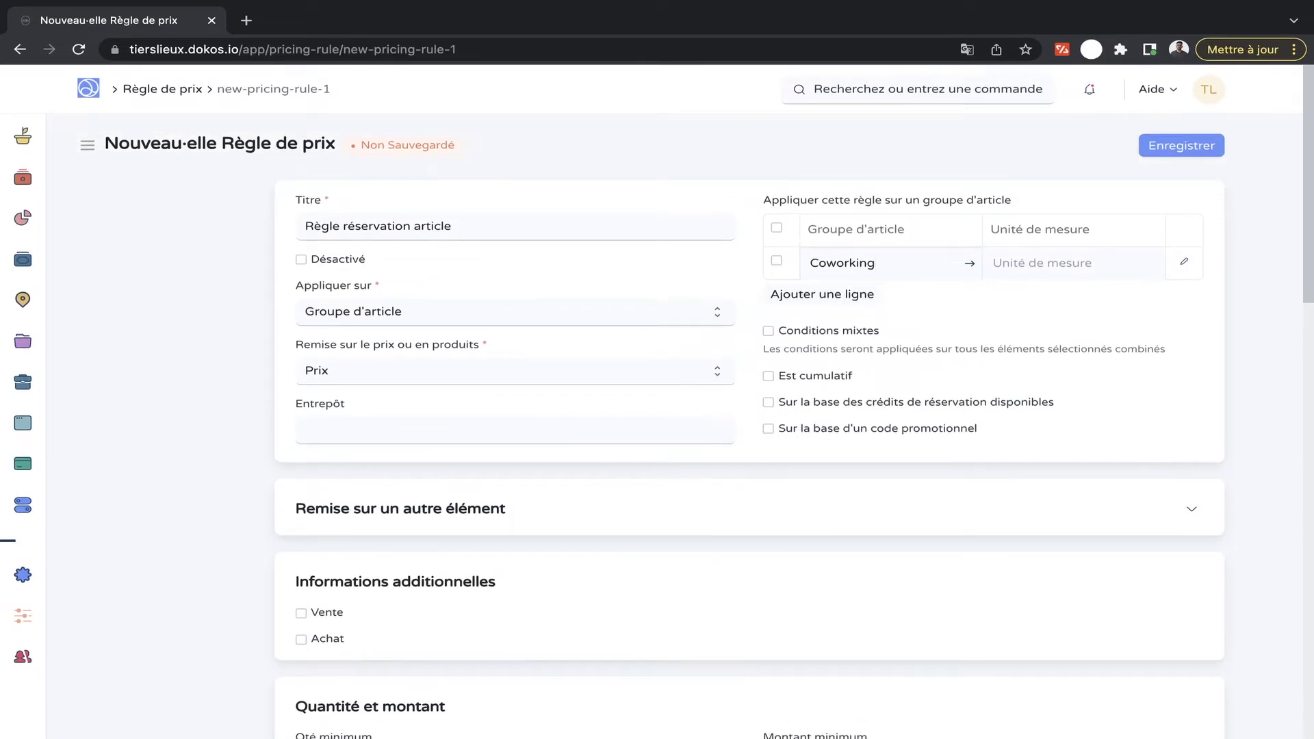
{"action": "left_click", "coordinate": [769, 402]}
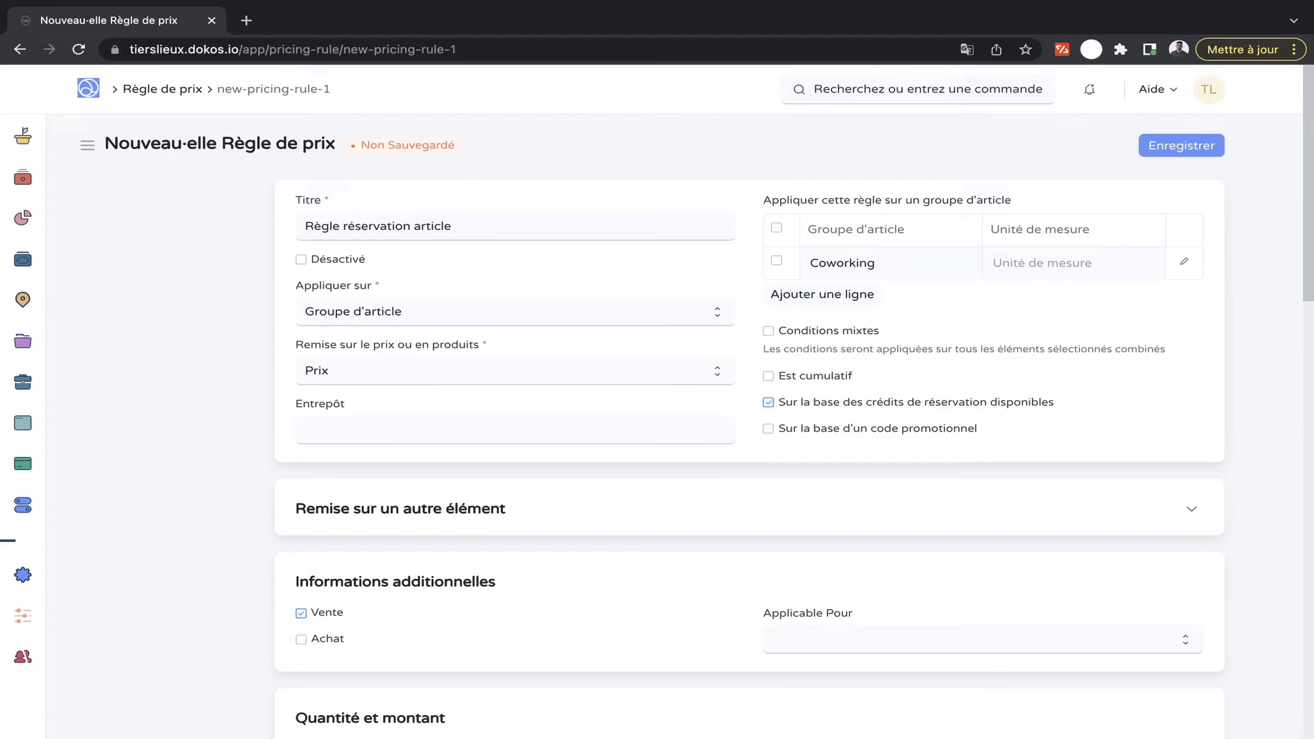
Set the rule's percentage discount to 100 and save the pricing rule.
{"action": "scroll", "coordinate": [750, 452], "scroll_direction": "down", "scroll_amount": 3}
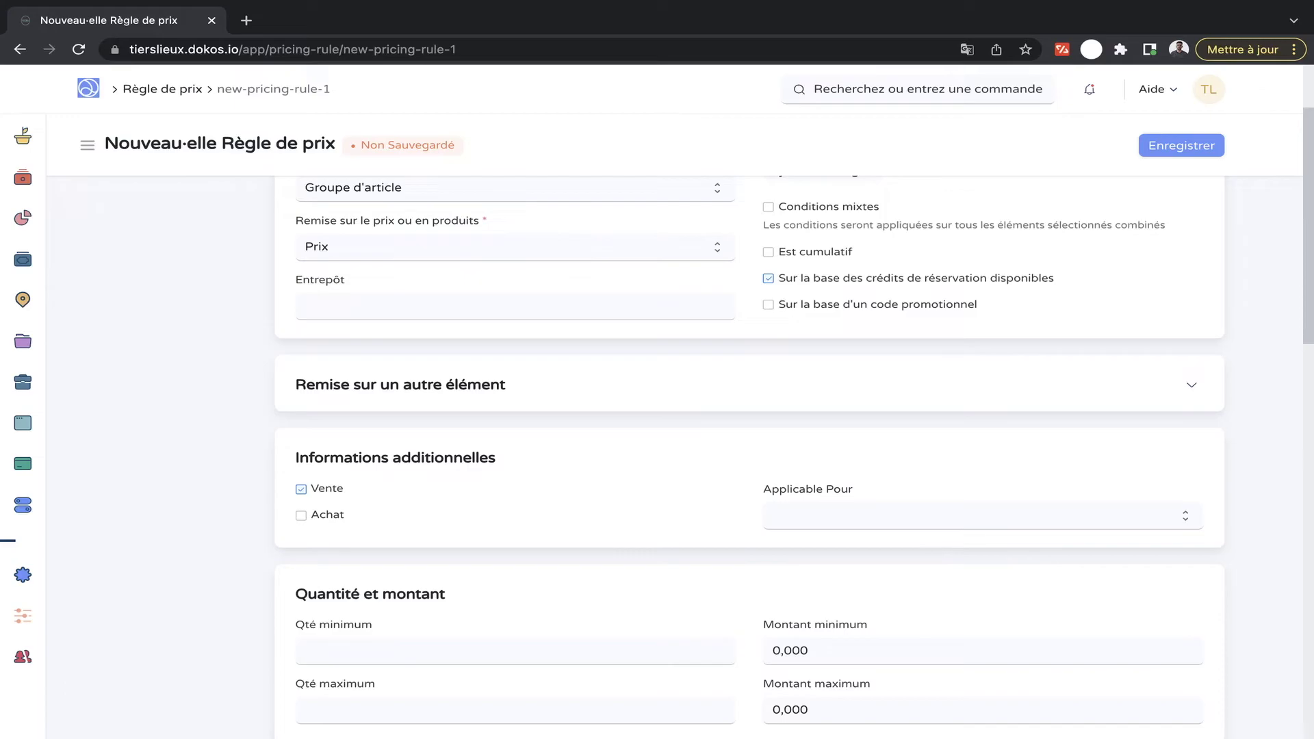
{"action": "scroll", "coordinate": [750, 452], "scroll_direction": "down", "scroll_amount": 3}
{"action": "scroll", "coordinate": [749, 452], "scroll_direction": "down", "scroll_amount": 9}
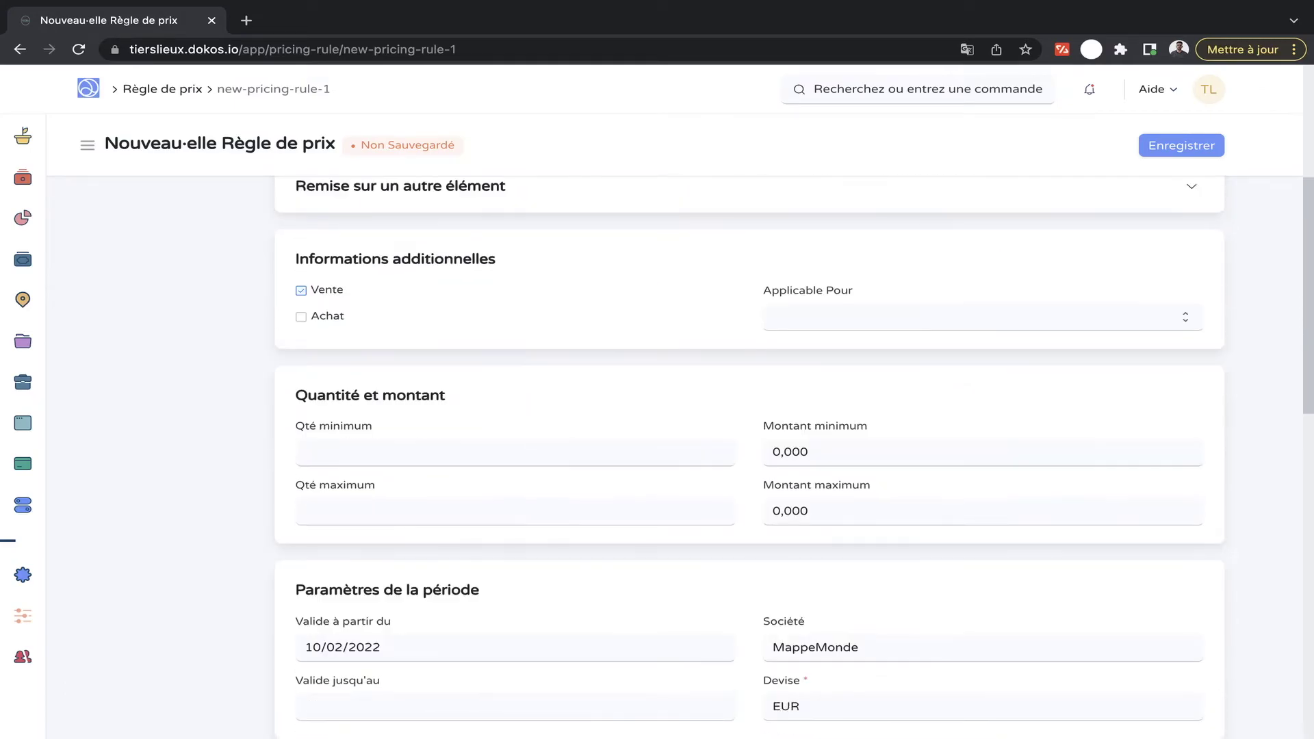
{"action": "scroll", "coordinate": [749, 452], "scroll_direction": "down", "scroll_amount": 2}
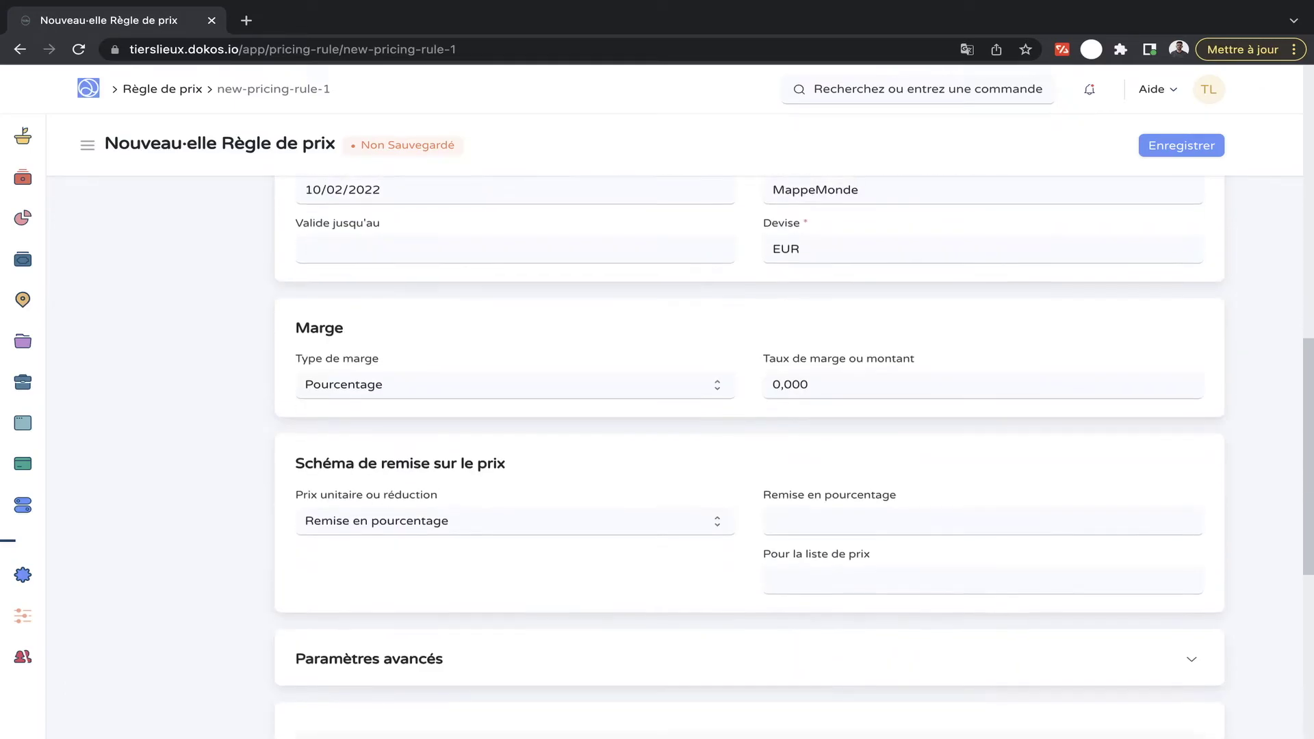
{"action": "left_click", "coordinate": [801, 517]}
{"action": "type", "text": "100"}
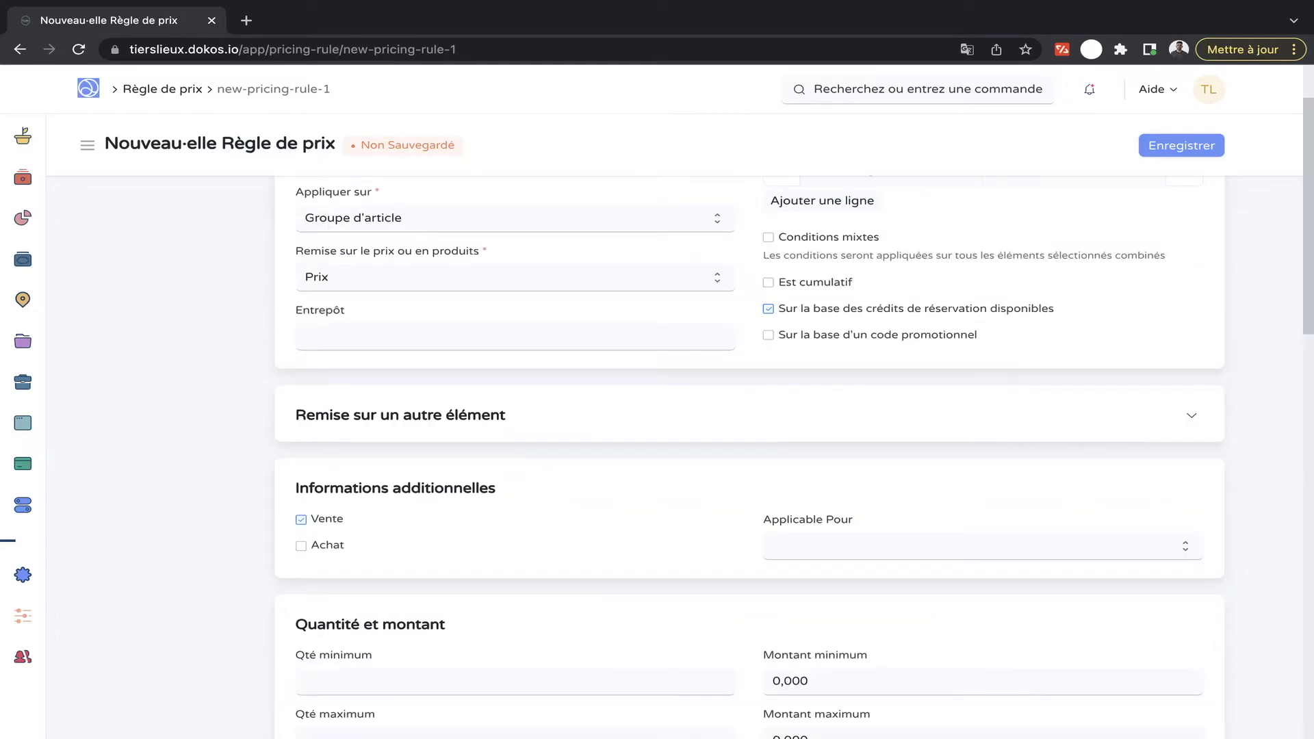
{"action": "left_click", "coordinate": [1182, 146]}
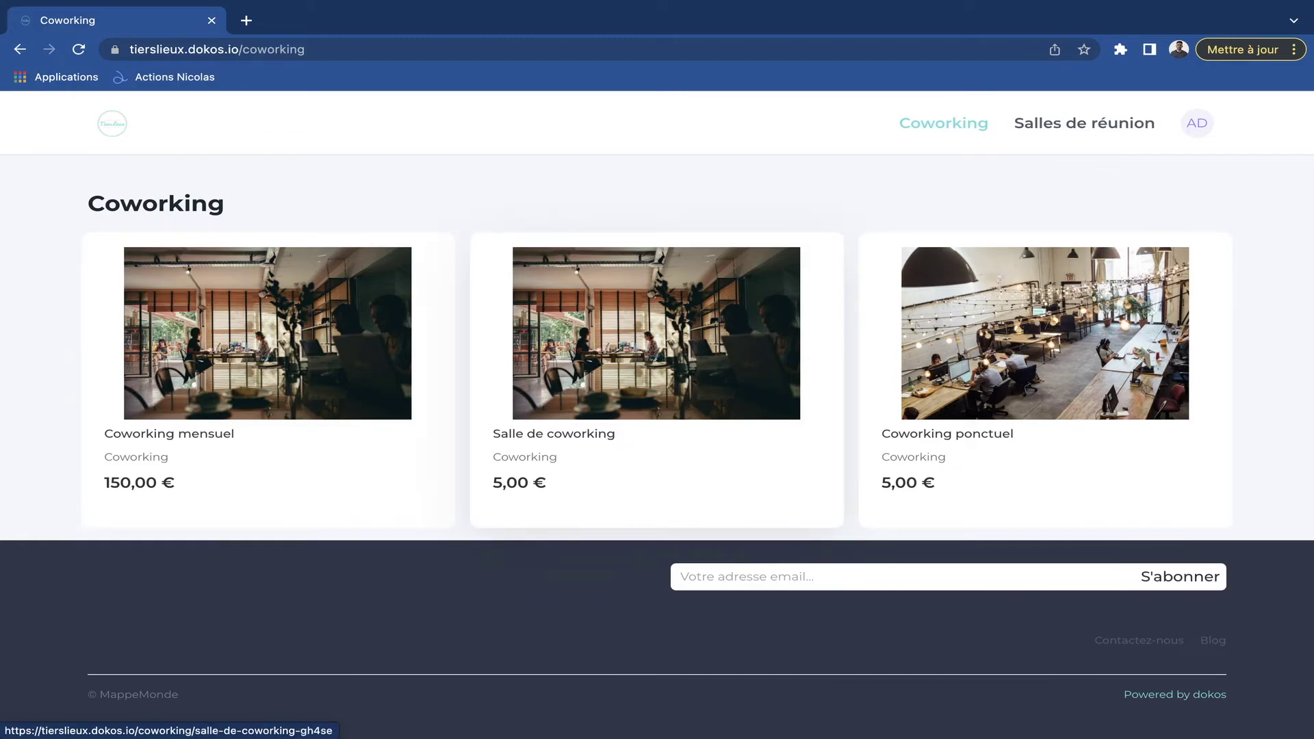
On the customer's coworking website, add a full-day Salle de coworking slot on 11 février 2022, 08:00-18:00, to the cart.
{"action": "left_click", "coordinate": [630, 394]}
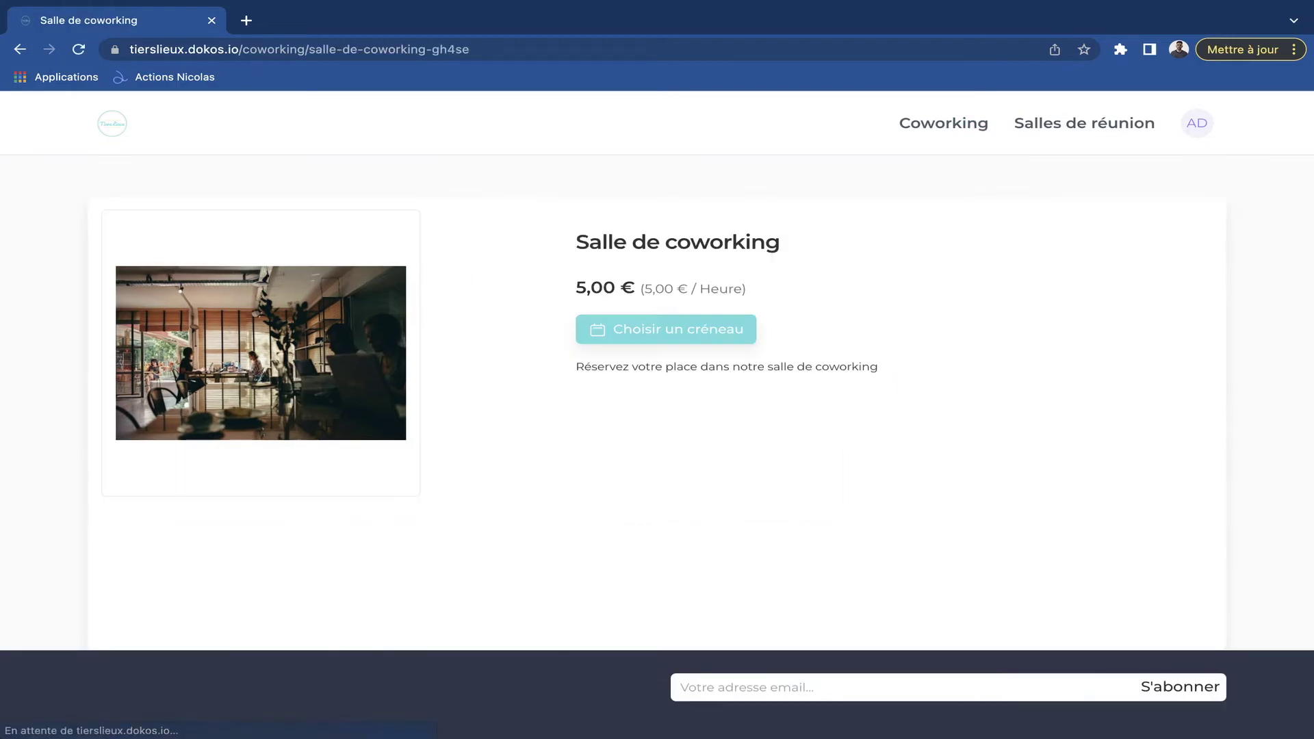
{"action": "left_click", "coordinate": [640, 329]}
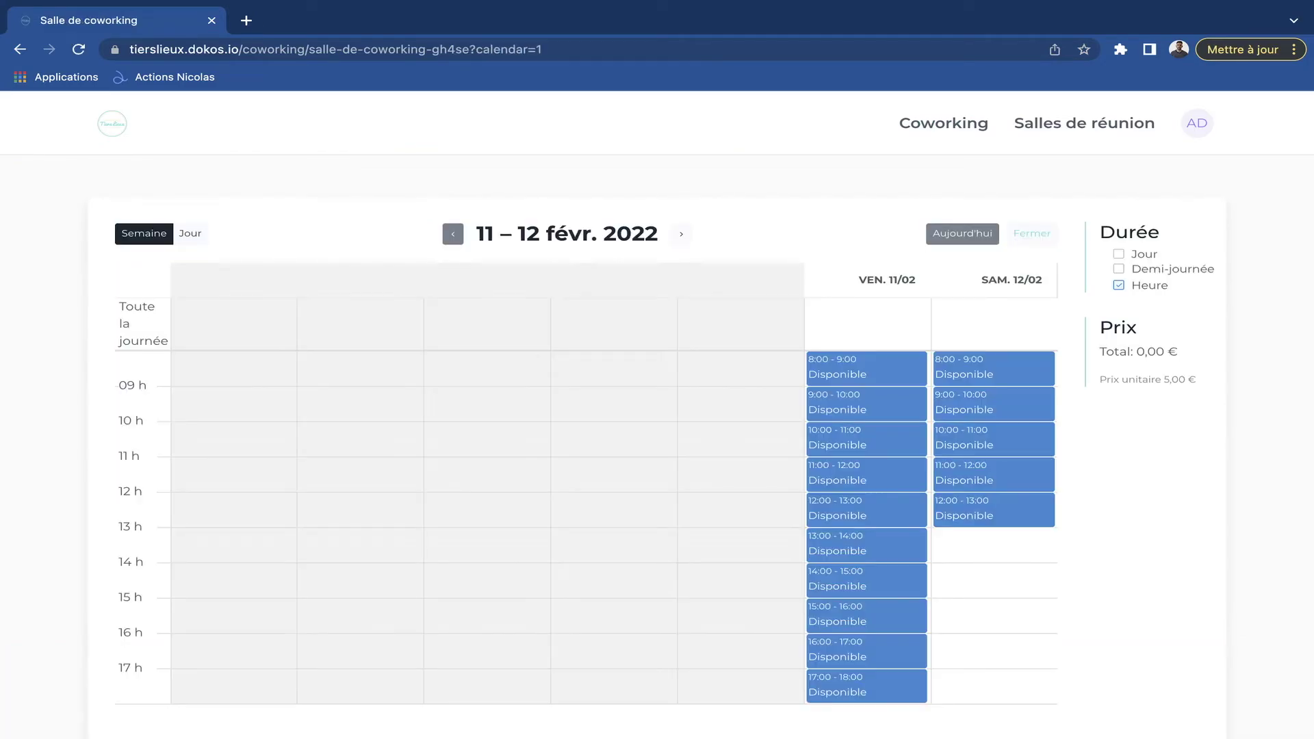
{"action": "left_click", "coordinate": [1119, 254]}
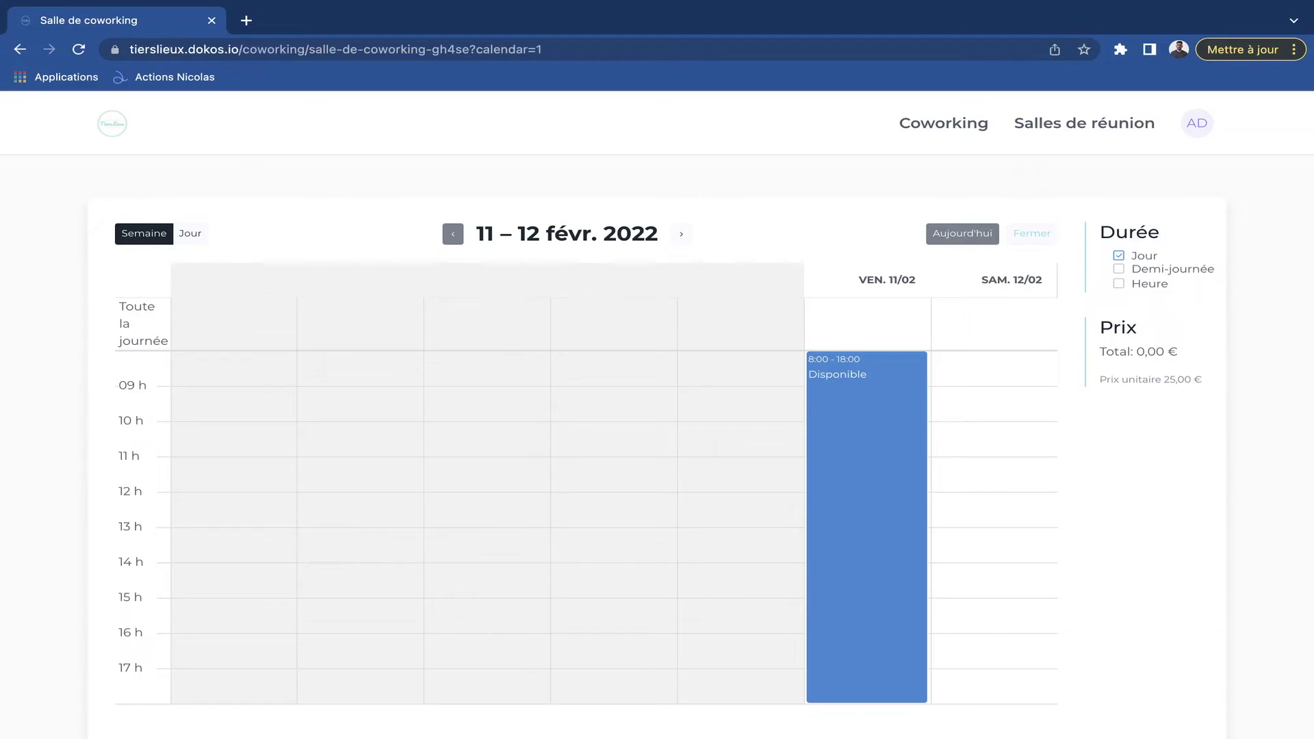
{"action": "left_click", "coordinate": [867, 479]}
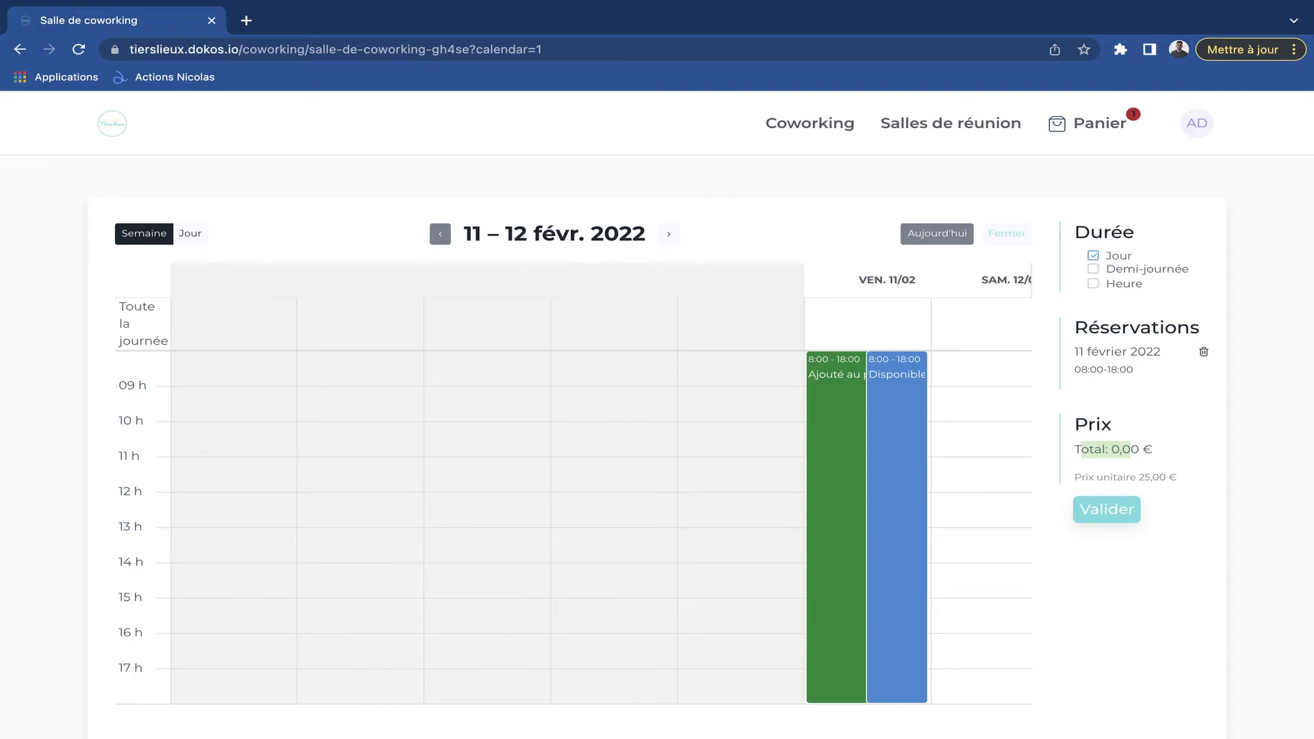
Add full-day Salle de coworking slots on 14 and 15 février 2022 to the cart and check the total price.
{"action": "scroll", "coordinate": [657, 411], "scroll_direction": "down", "scroll_amount": 1}
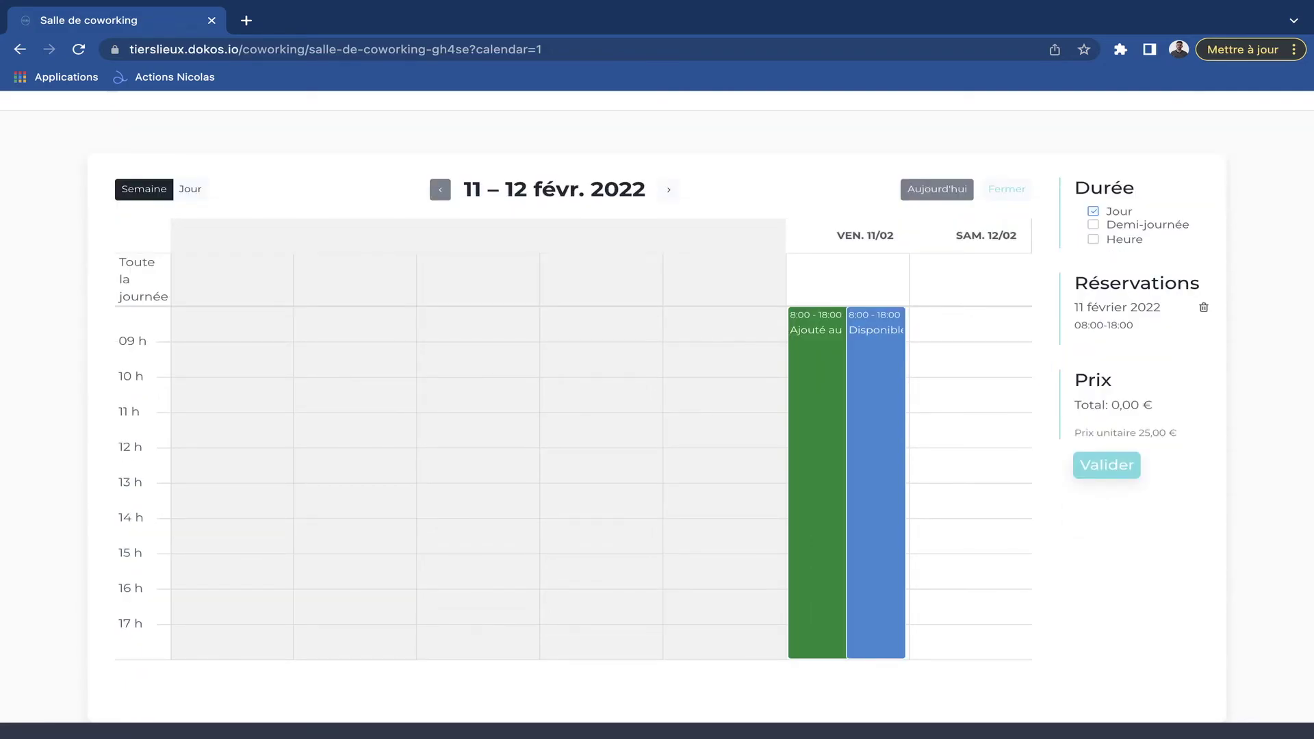
{"action": "left_click", "coordinate": [670, 189]}
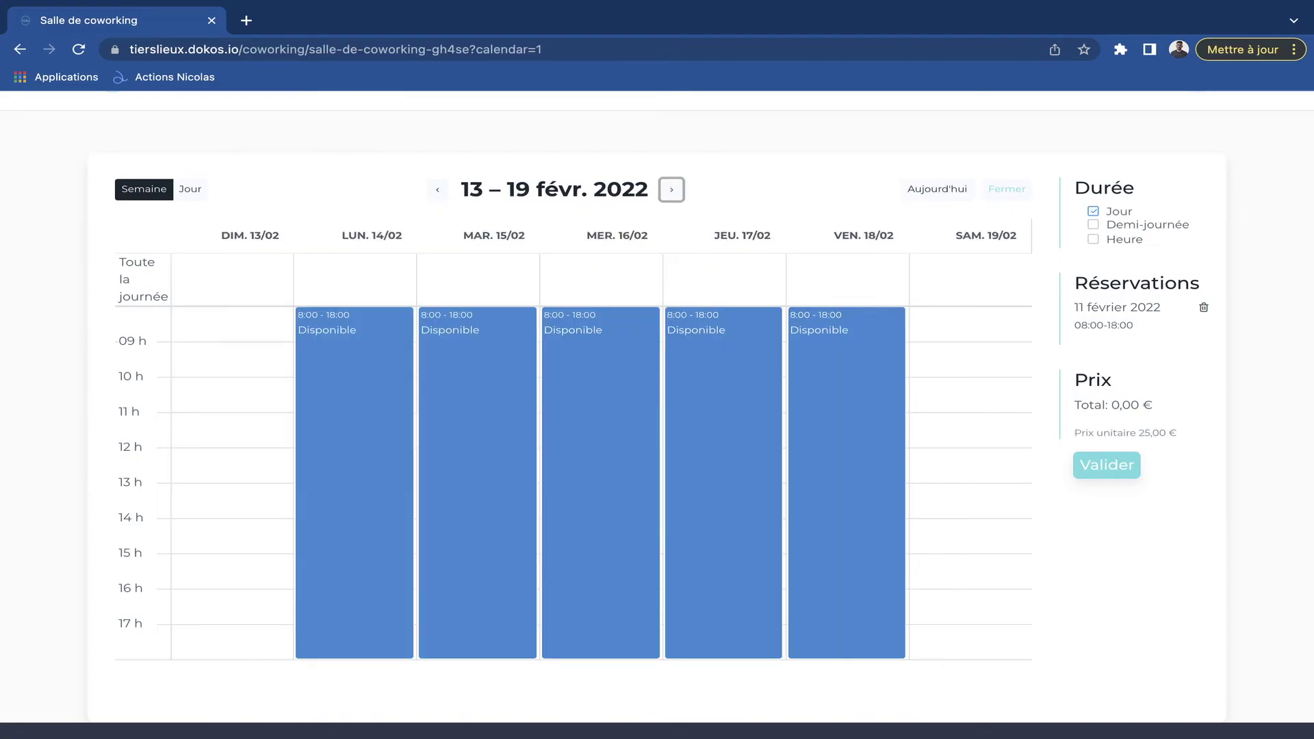
{"action": "left_click", "coordinate": [353, 411]}
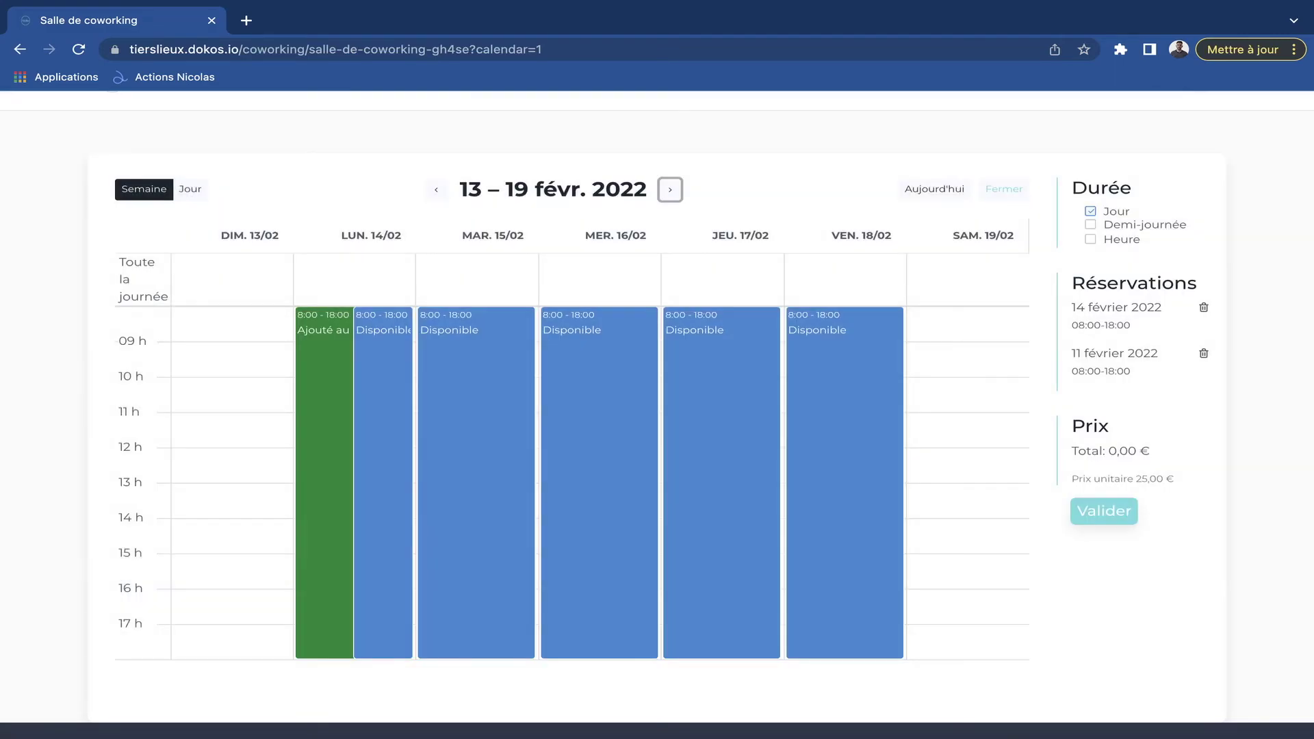
{"action": "left_click", "coordinate": [477, 411]}
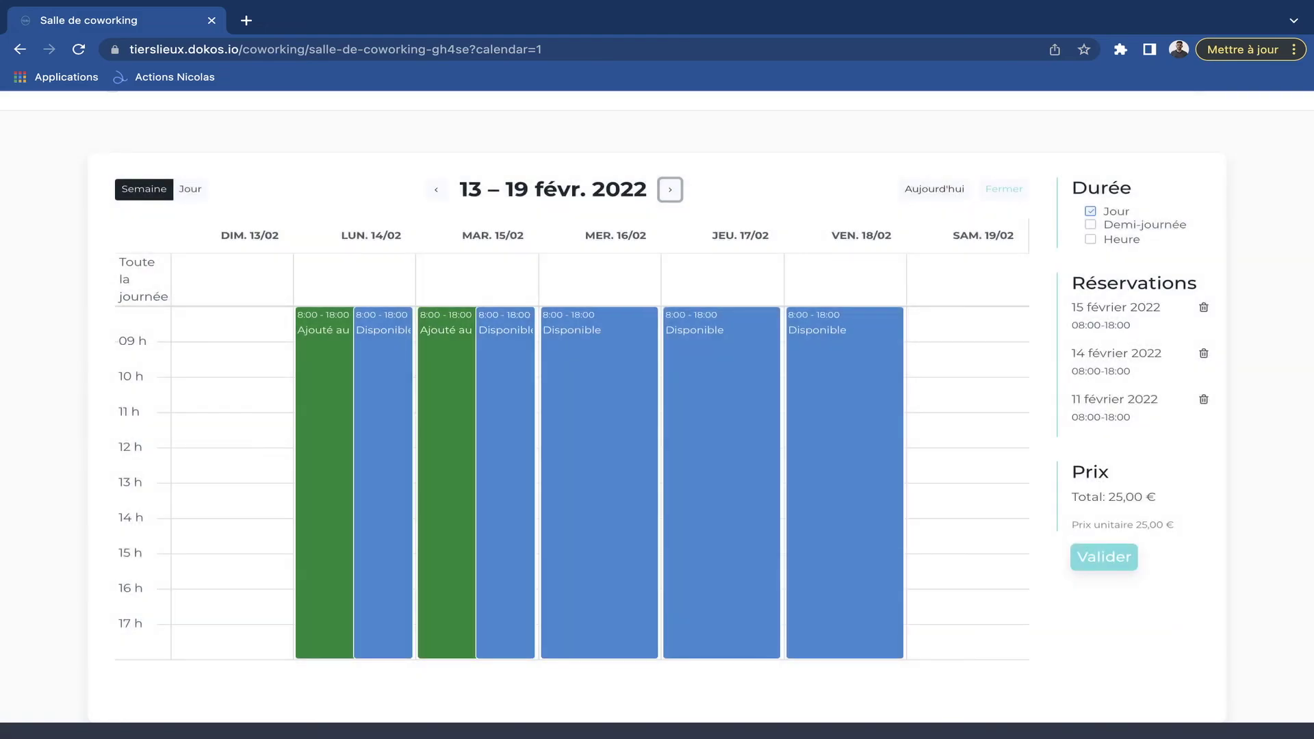
{"action": "left_click_drag", "start_coordinate": [1067, 502], "coordinate": [1158, 500]}
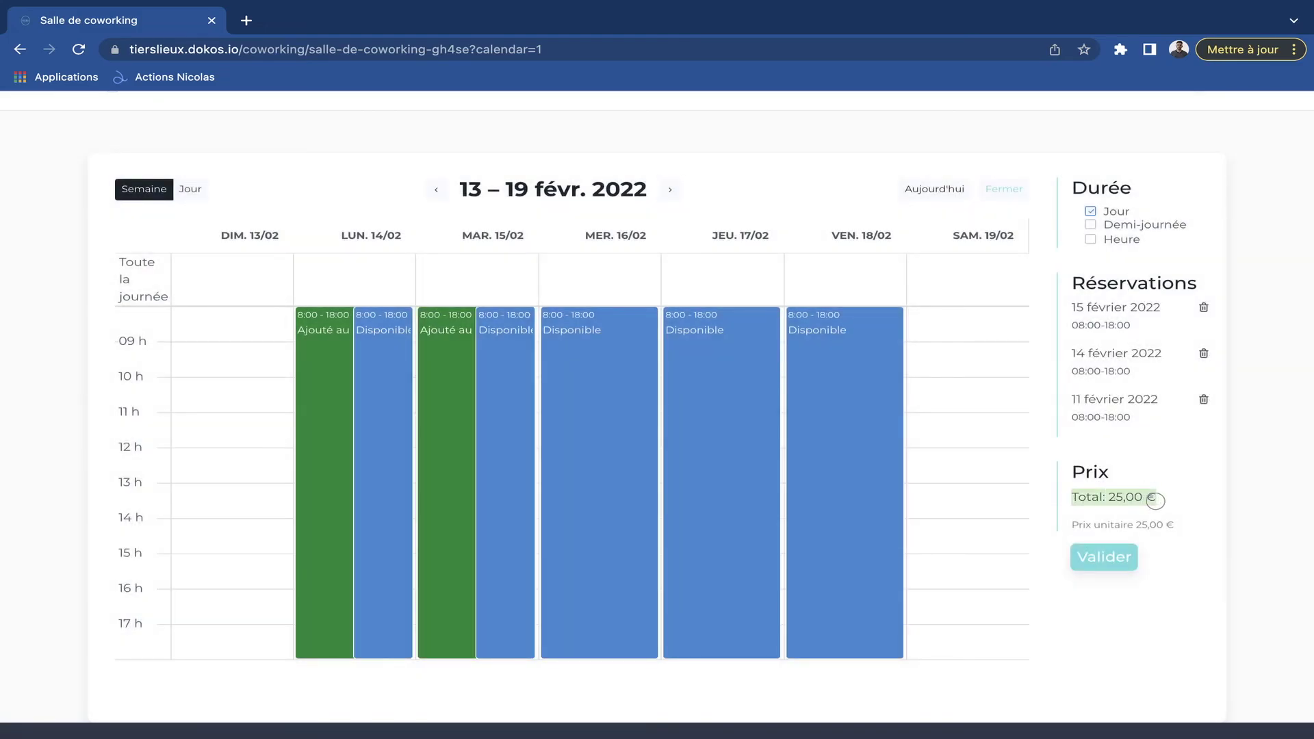
{"action": "left_click", "coordinate": [1188, 499]}
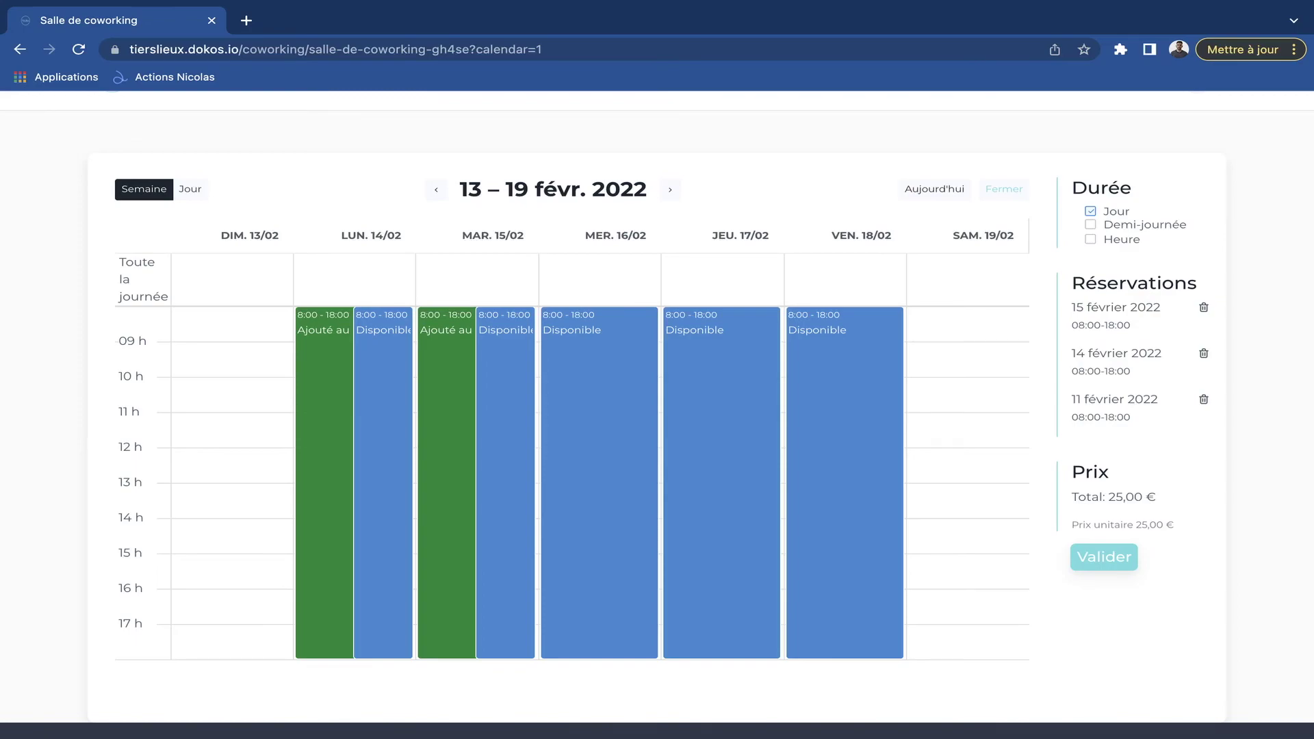
Remove the 15 février 2022 slot from the cart and bring the booking calendar back to the previous week.
{"action": "left_click_drag", "start_coordinate": [1078, 500], "coordinate": [1157, 501]}
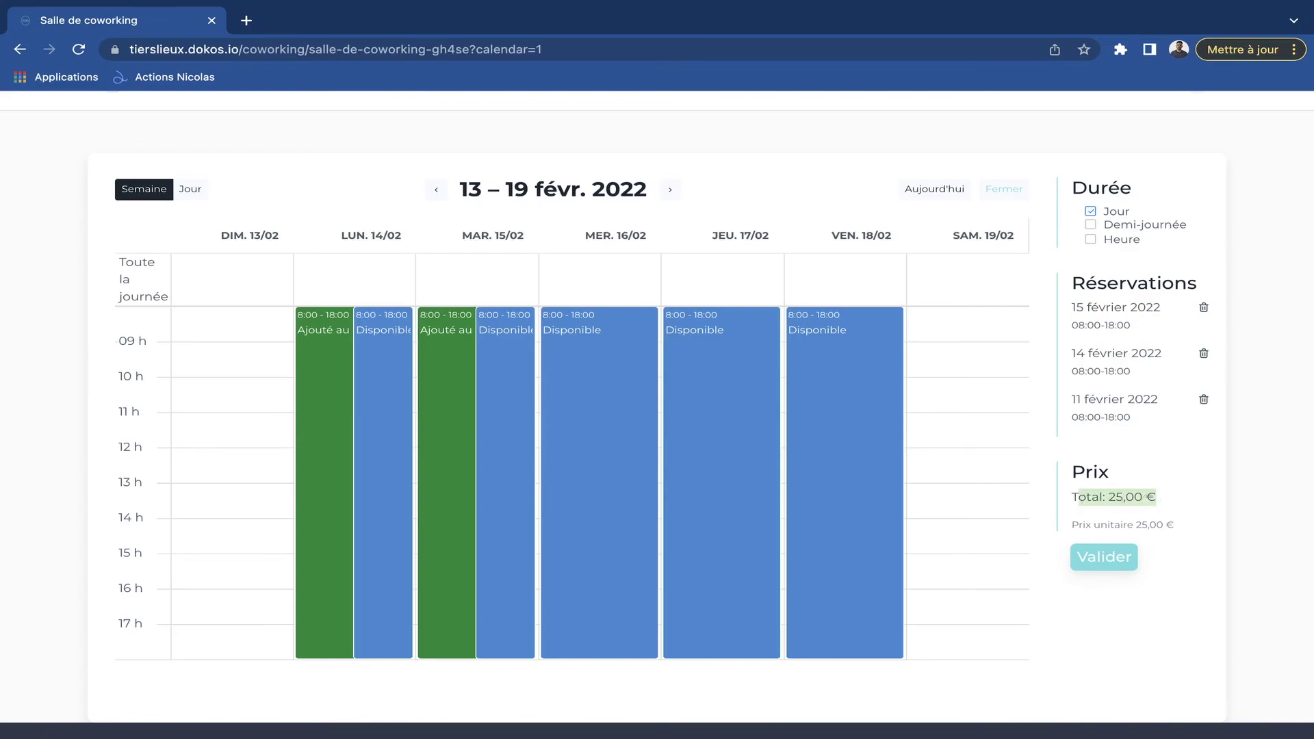
{"action": "left_click", "coordinate": [1204, 307]}
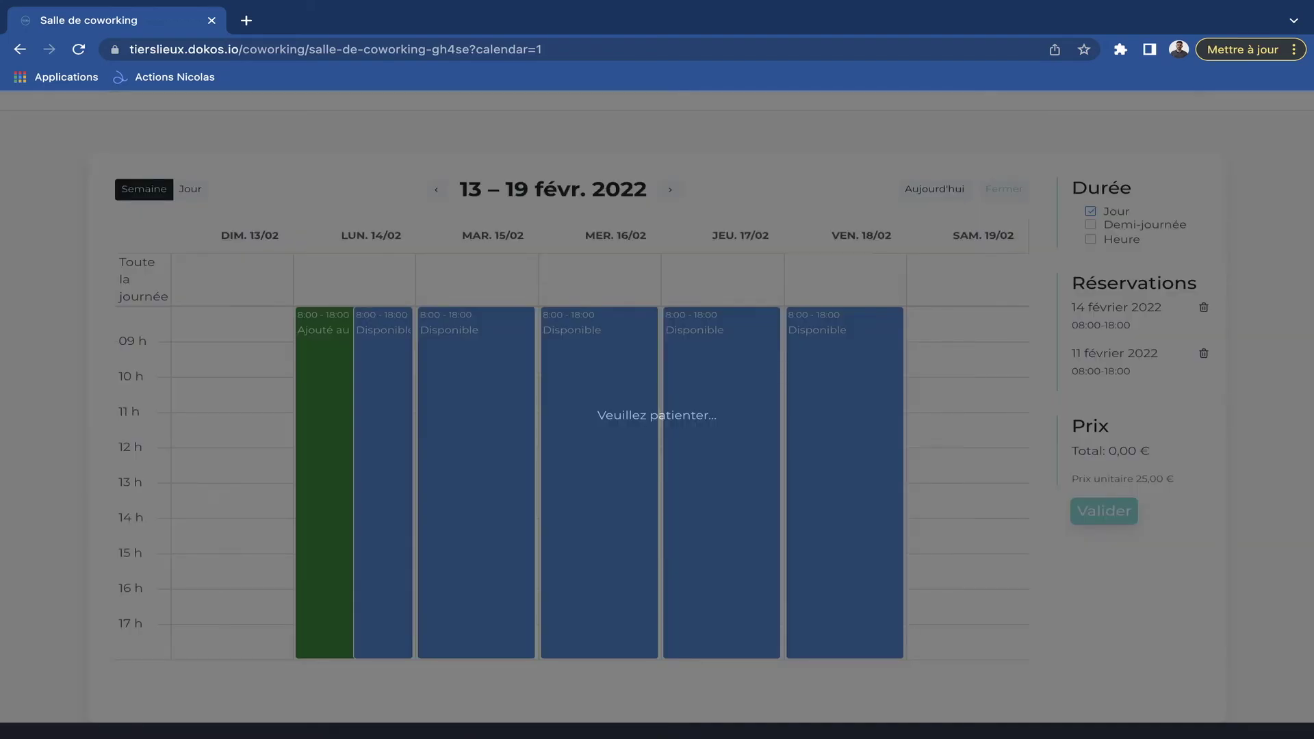
{"action": "left_click", "coordinate": [437, 189]}
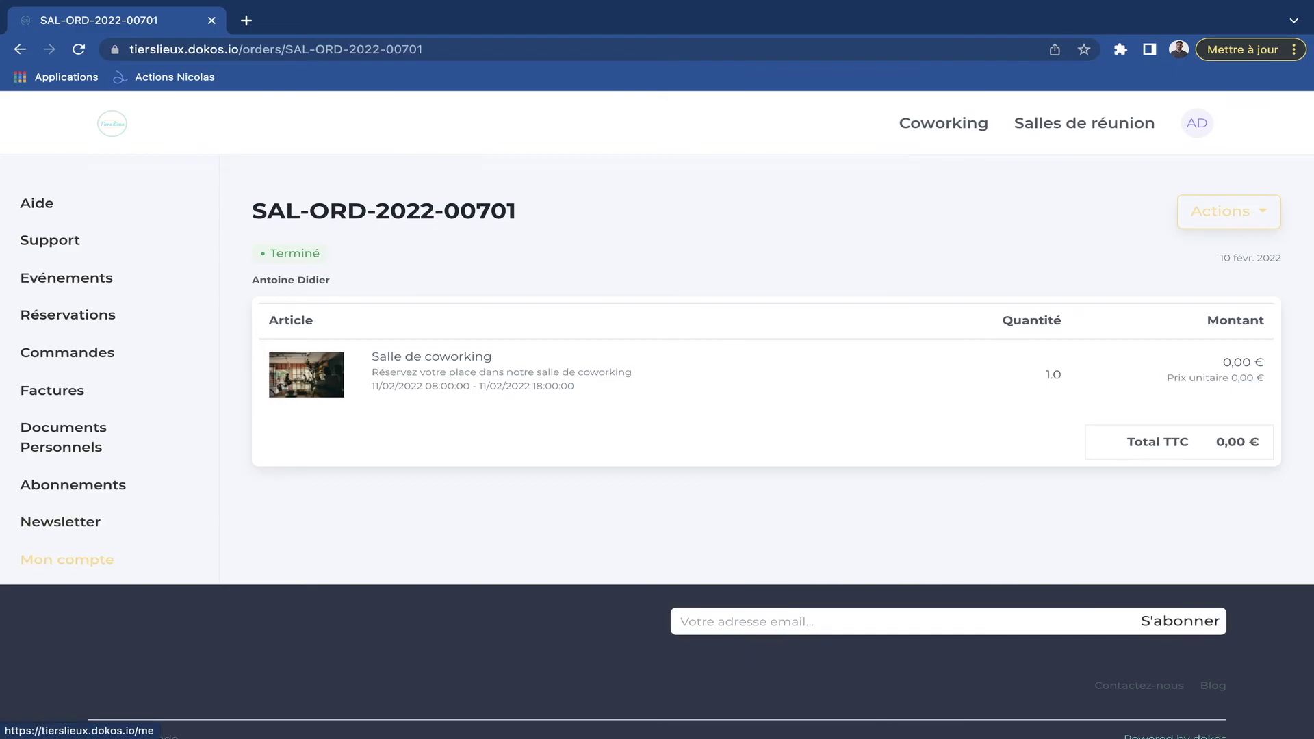
Open the customer's account page, switch to the Dokos back office, and check the 11/02/2022 Salle de coworking entry in Réservation d'articles.
{"action": "left_click", "coordinate": [89, 560]}
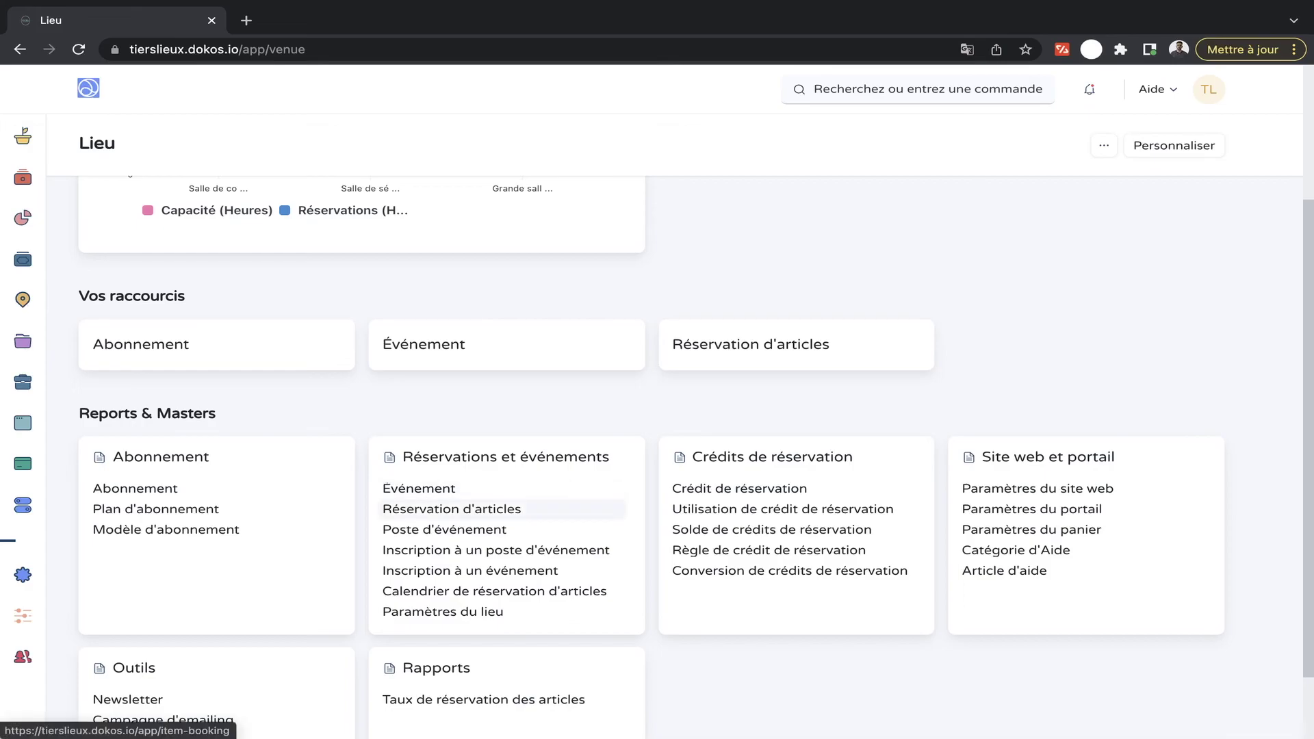
{"action": "left_click", "coordinate": [451, 508]}
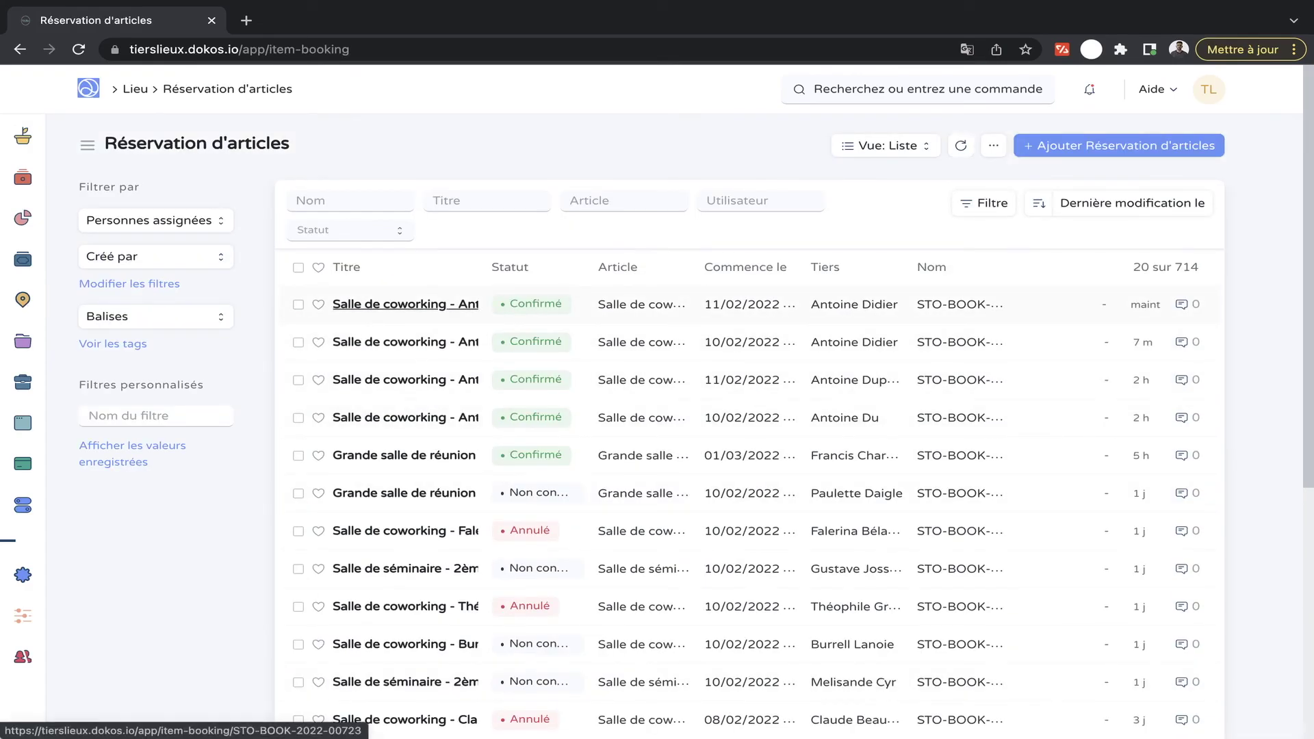
{"action": "left_click", "coordinate": [397, 306]}
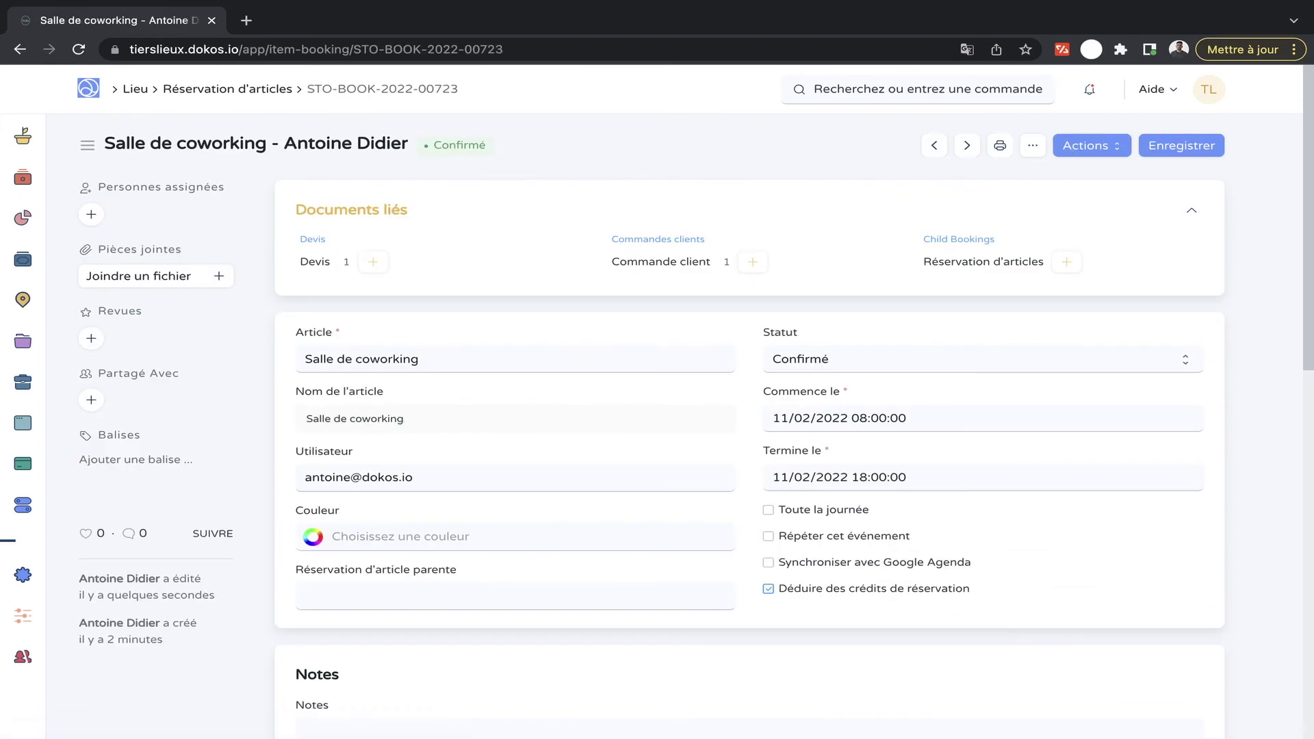
{"action": "key", "text": "alt+Left"}
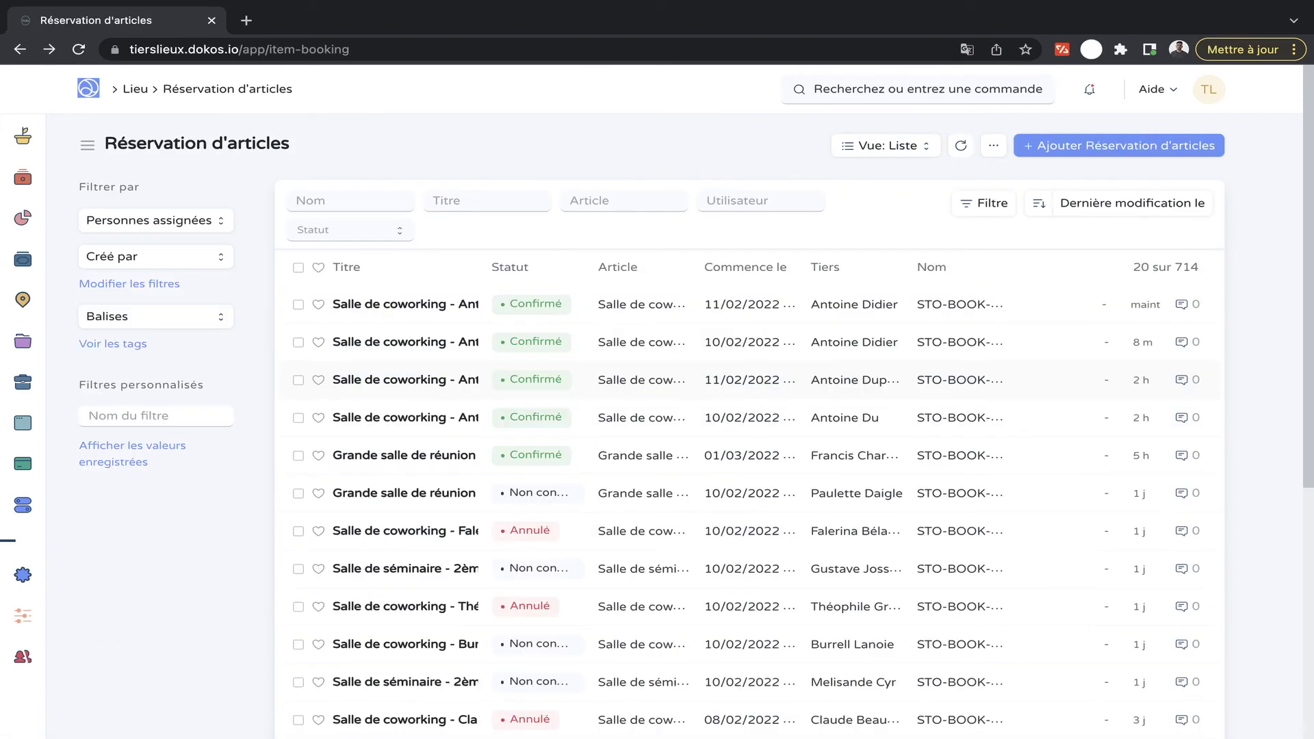